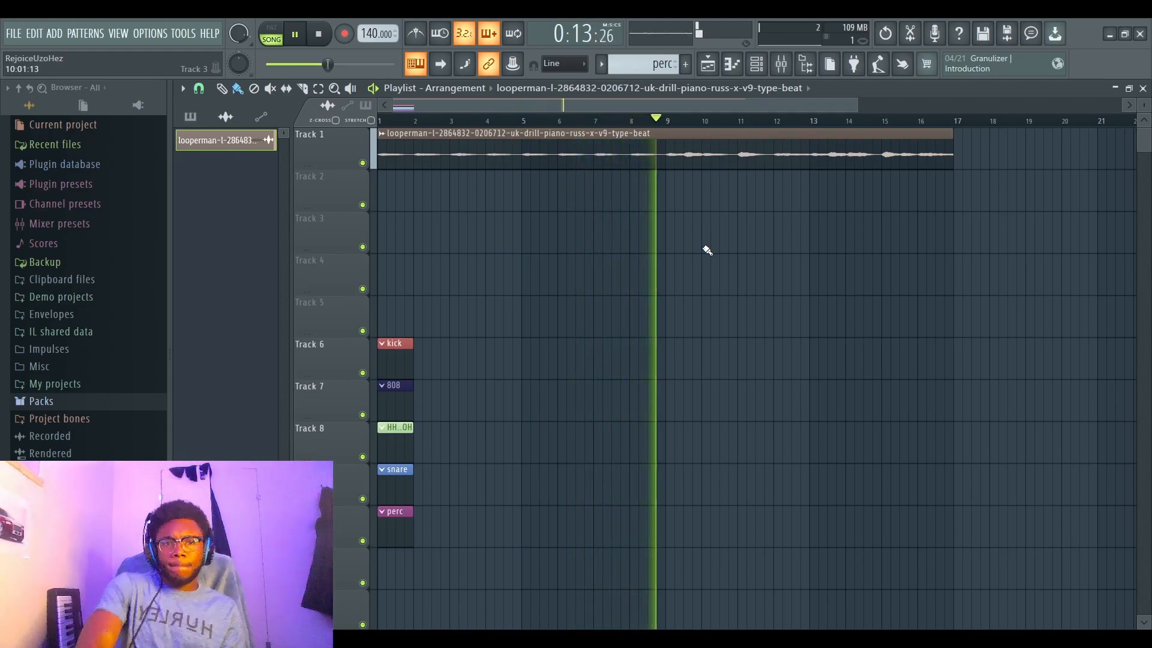
# Step: Stop playback and open the HH & OH pattern's Gang Hat channel from the Unsorted group in the piano roll
pyautogui.press('space')
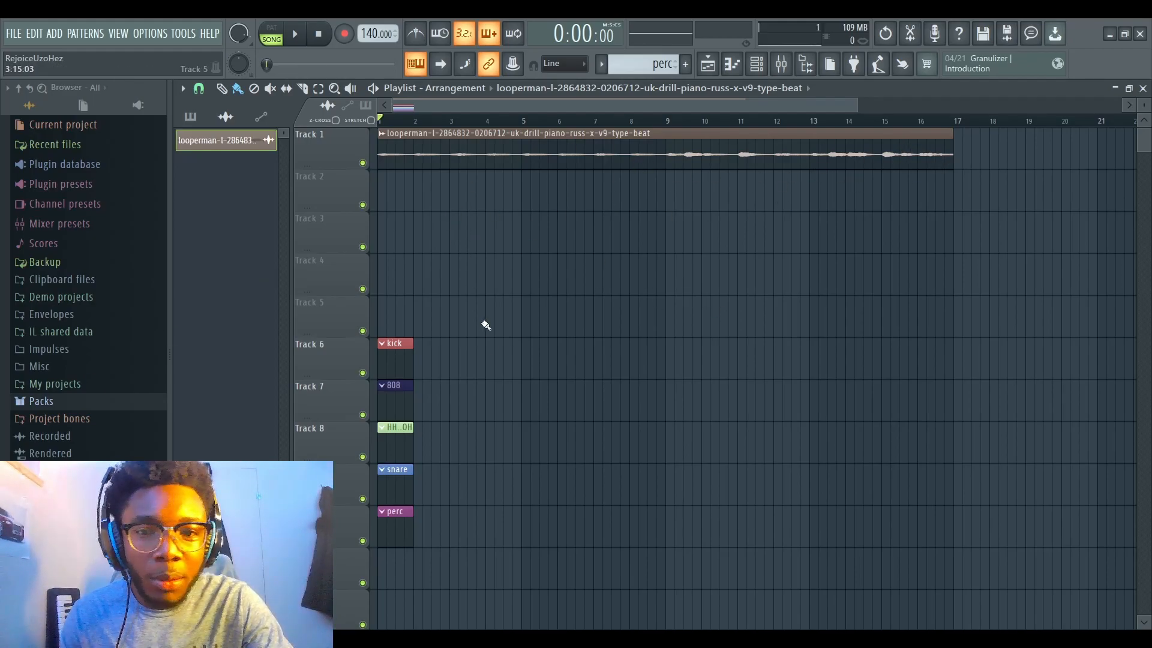
pyautogui.doubleClick(397, 446)
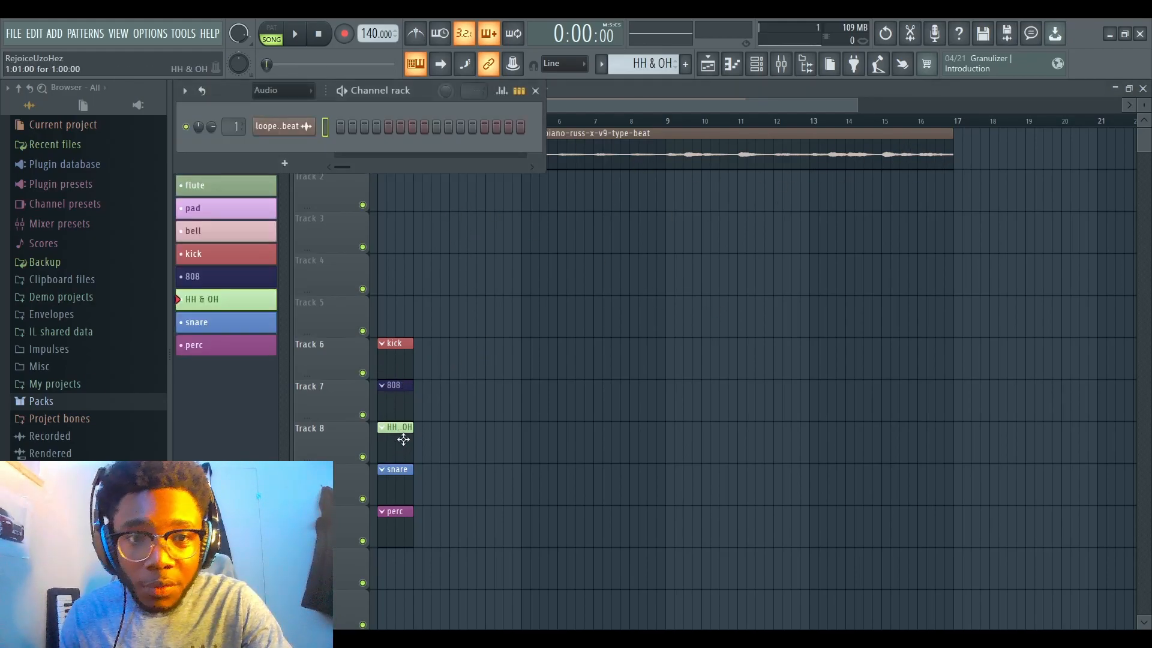
pyautogui.click(300, 91)
pyautogui.click(287, 137)
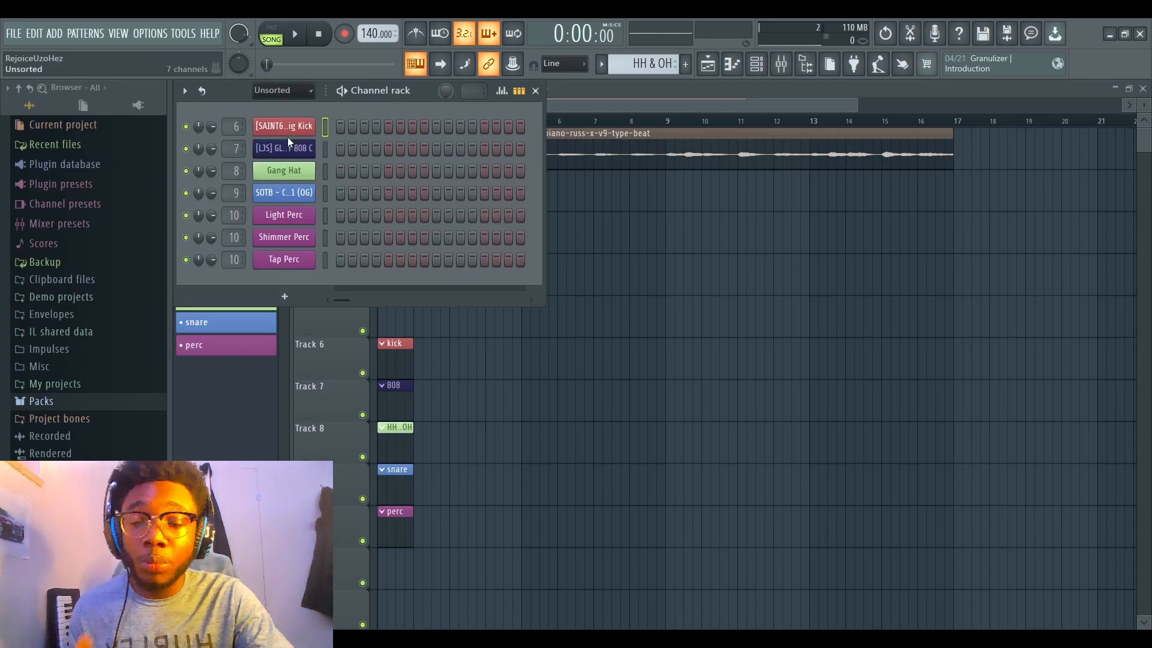
pyautogui.click(321, 174)
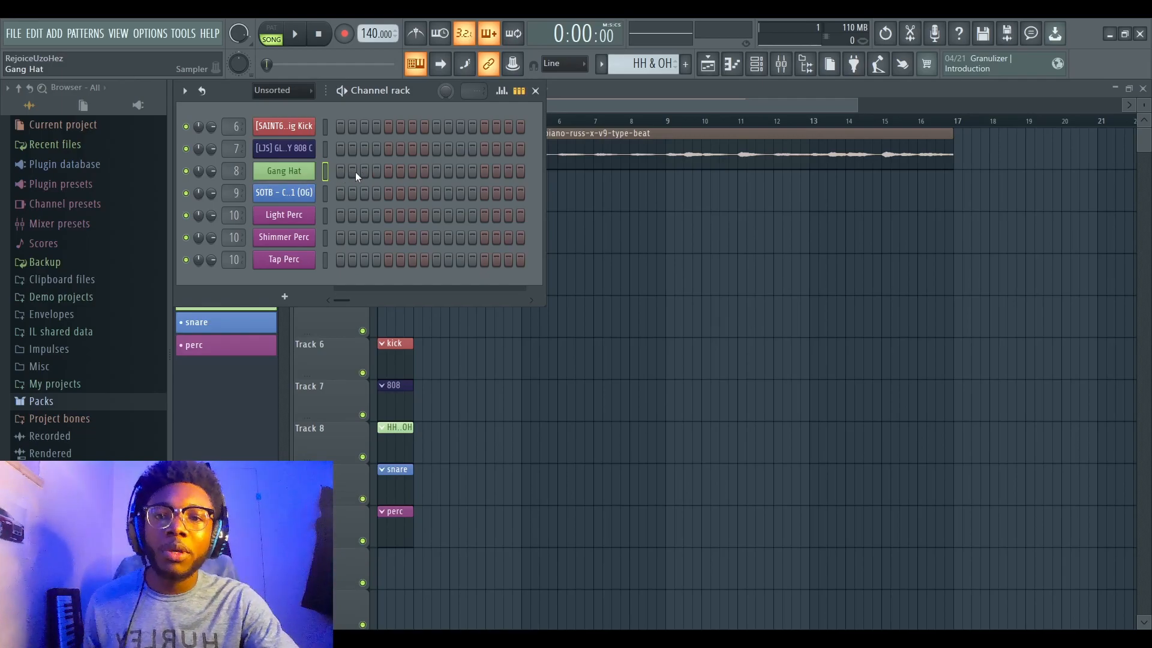
pyautogui.press('F7')
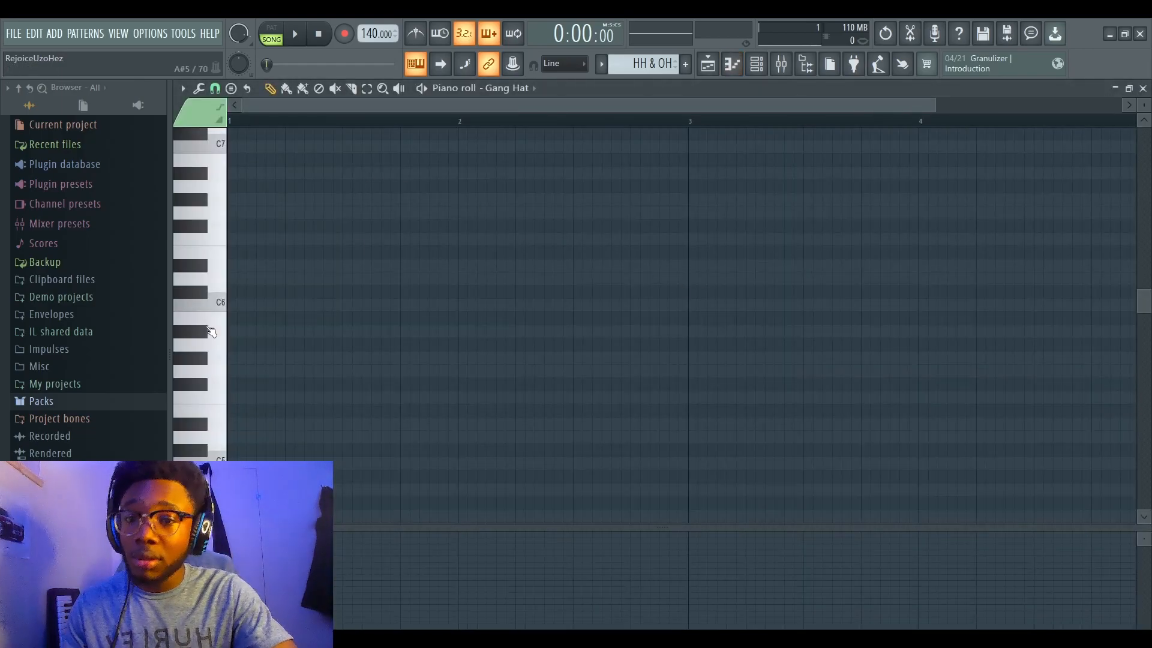
pyautogui.scroll(-3, 210, 330)
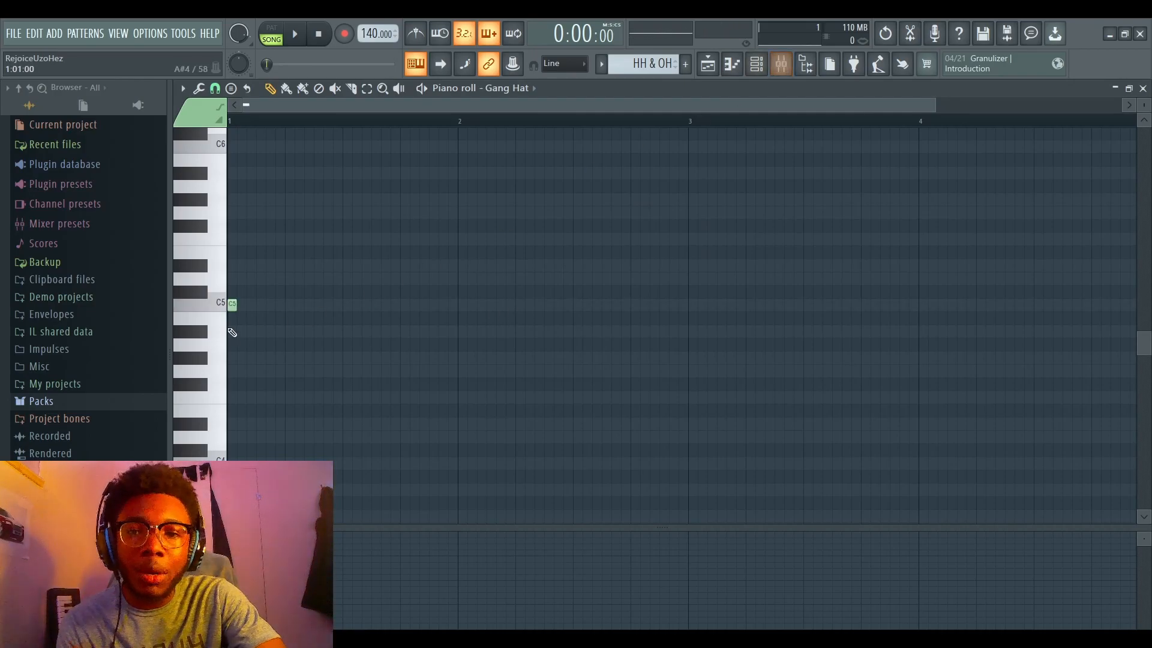
# Step: Place C5 hi-hat notes on steps 1, 4 and 7 of bar 1
pyautogui.click(232, 304)
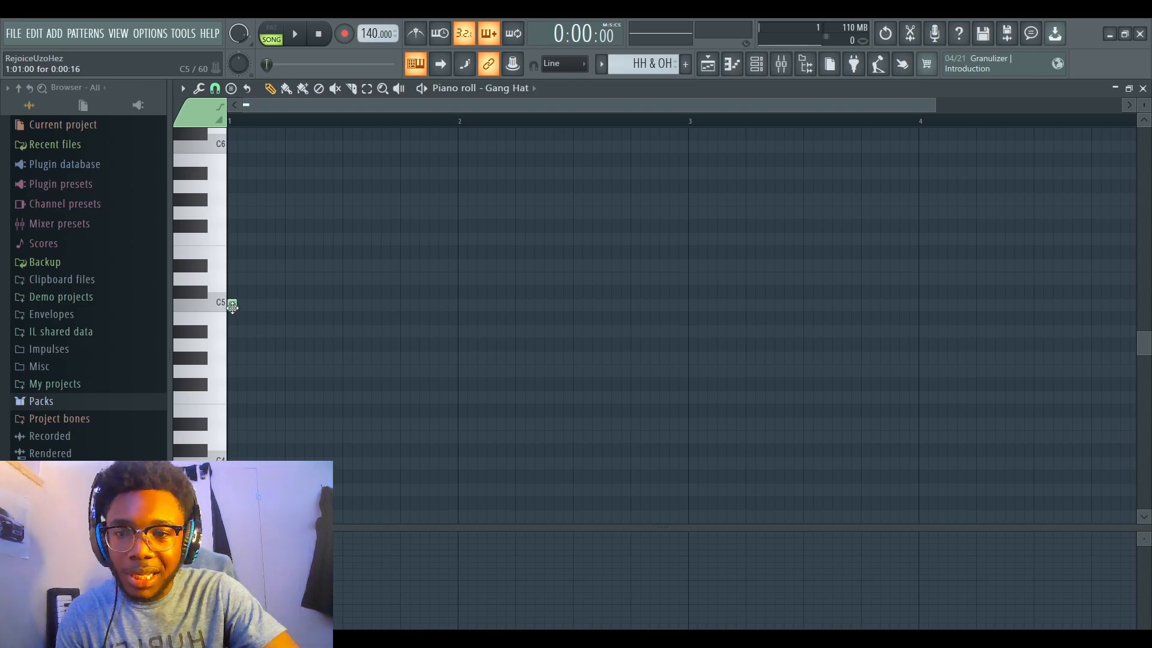
pyautogui.click(275, 306)
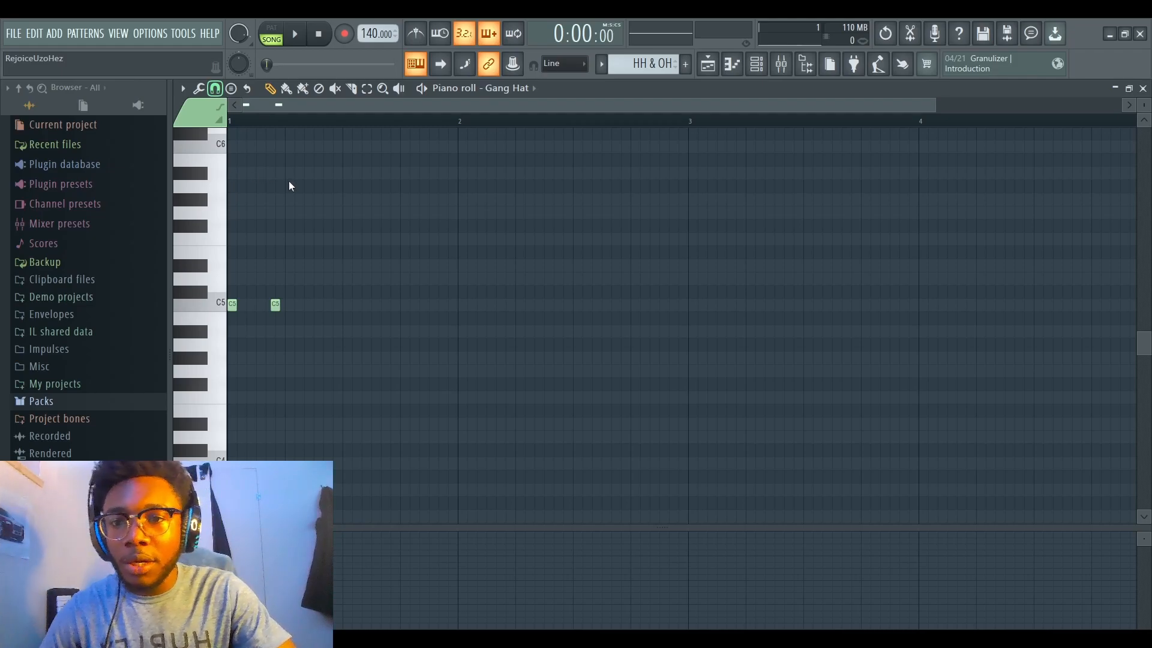
pyautogui.click(276, 305)
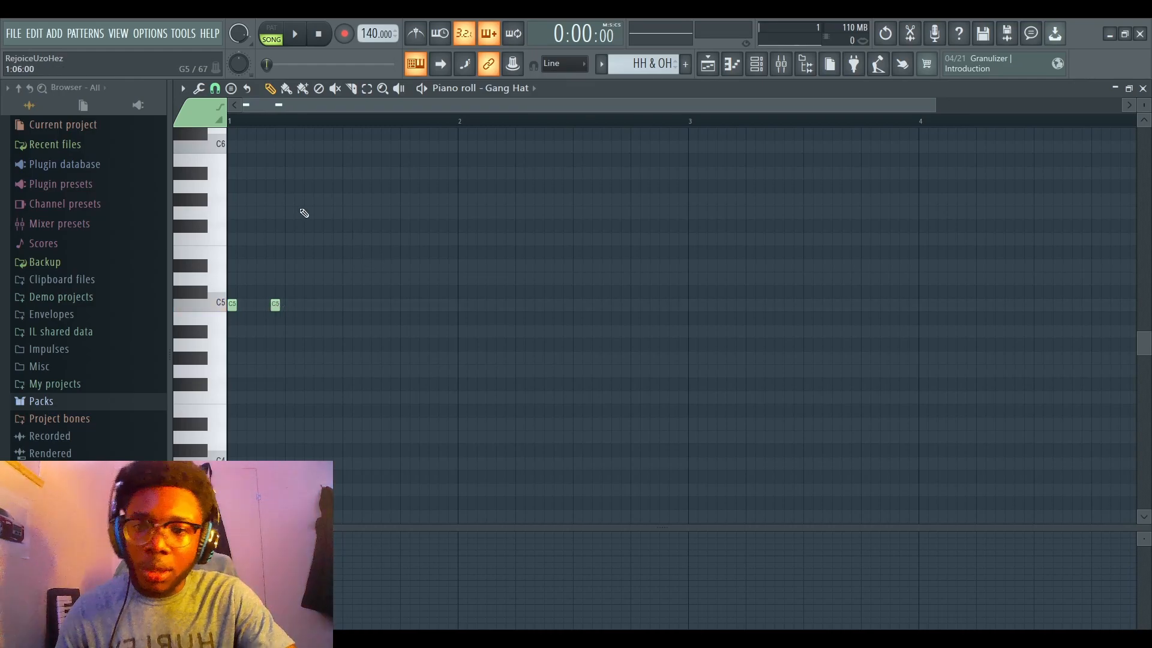
pyautogui.click(319, 304)
pyautogui.click(347, 305)
pyautogui.press('space')
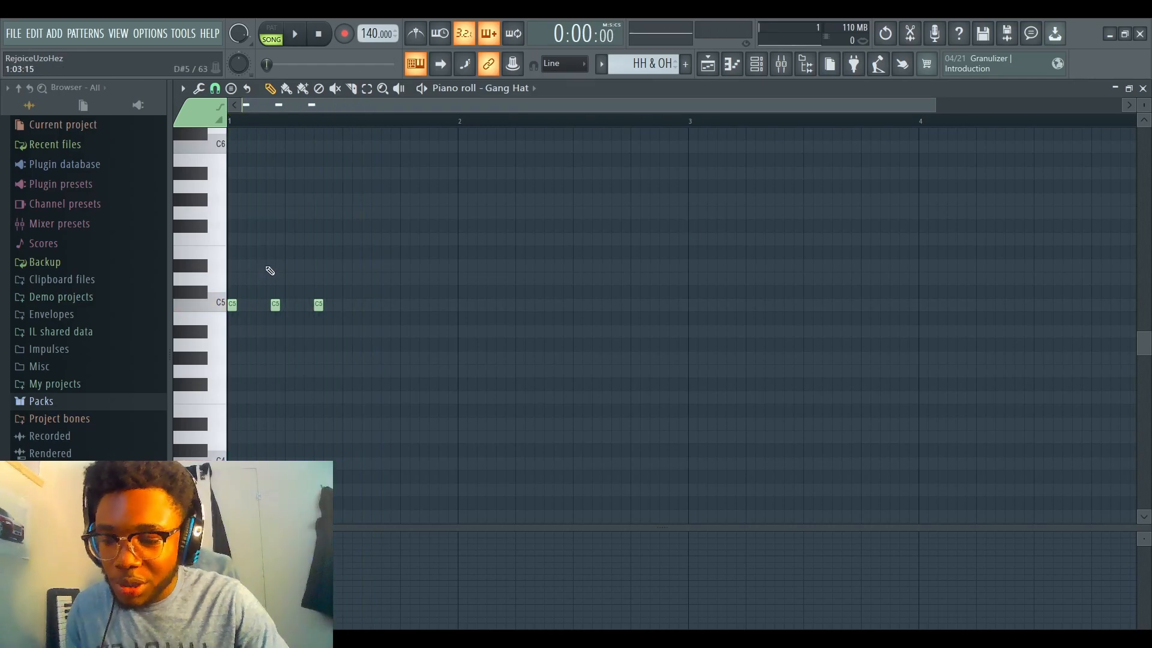
# Step: Add C5 hi-hat notes in bar 1 on steps 9 and 12 and at 1:14:08, leaving bar 2 empty
pyautogui.hotkey('ctrl', 'a')
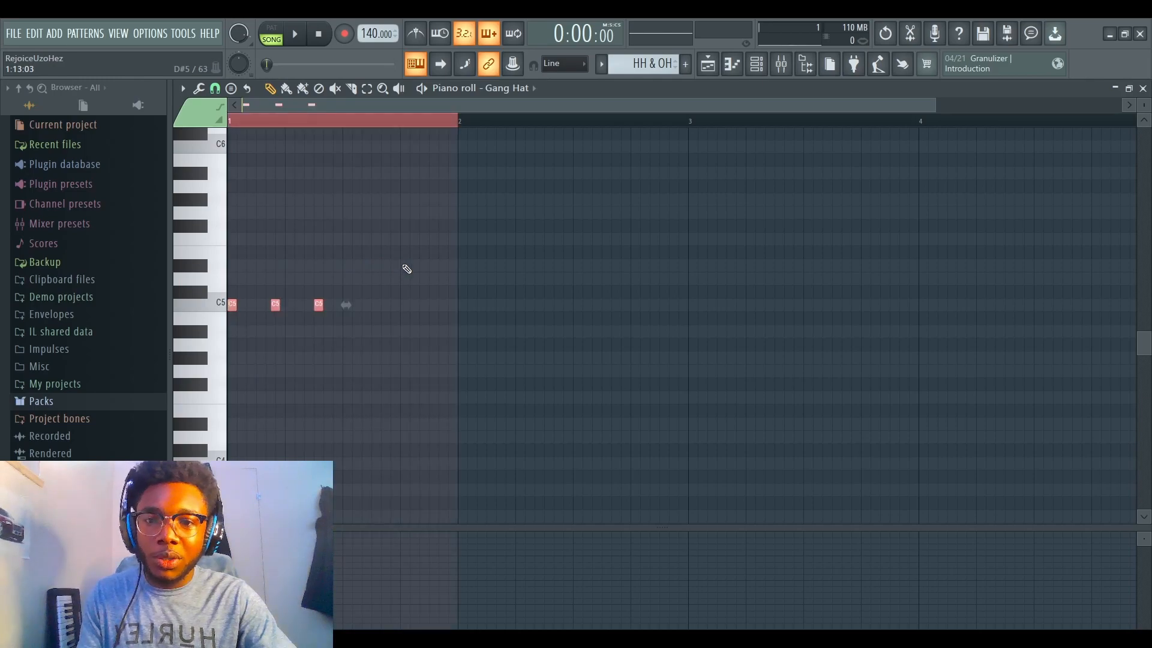
pyautogui.keyDown('ctrl'); pyautogui.click(358, 316); pyautogui.keyUp('ctrl')
pyautogui.click(344, 305)
pyautogui.moveTo(342, 305); pyautogui.dragTo(345, 305)
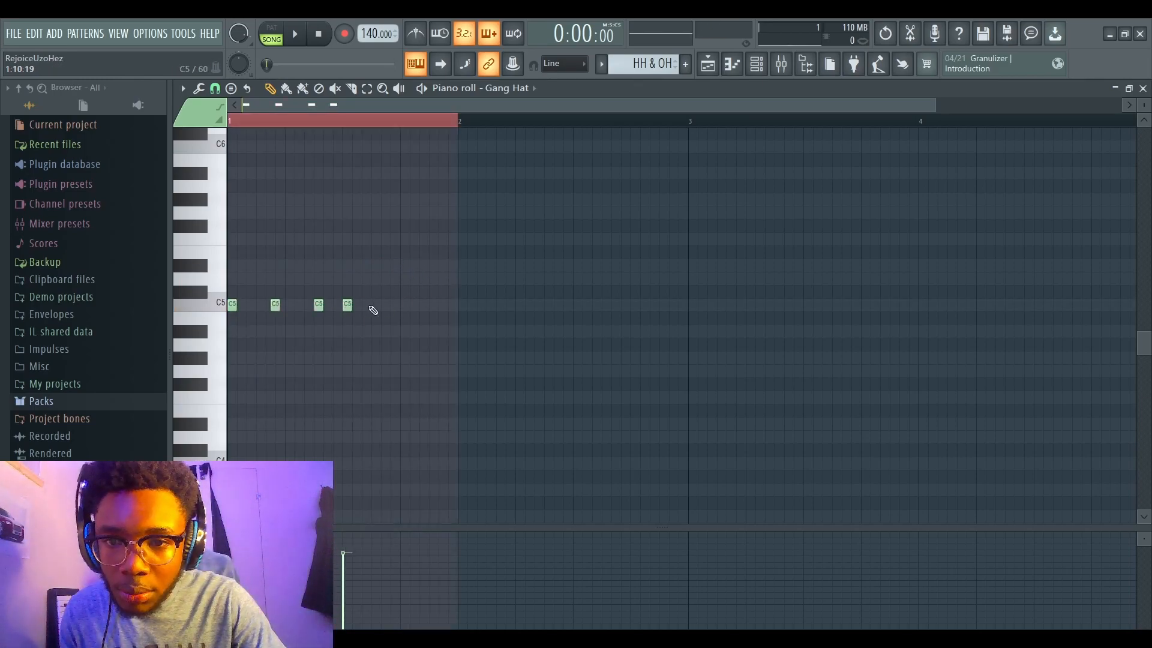
pyautogui.click(389, 305)
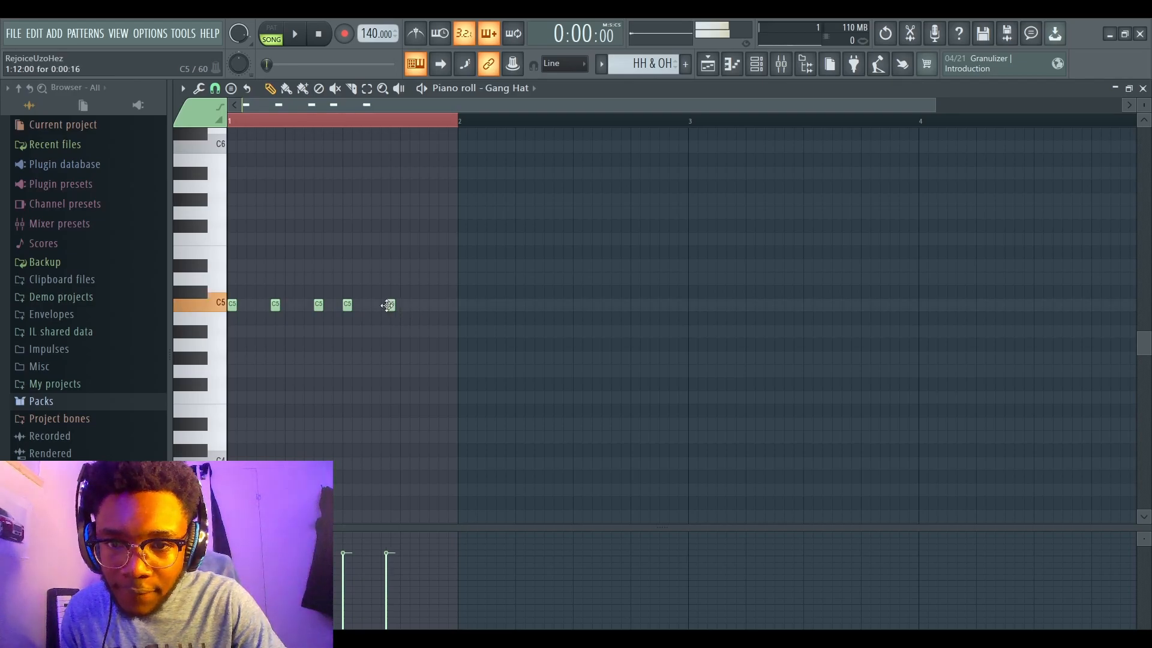
pyautogui.click(425, 306)
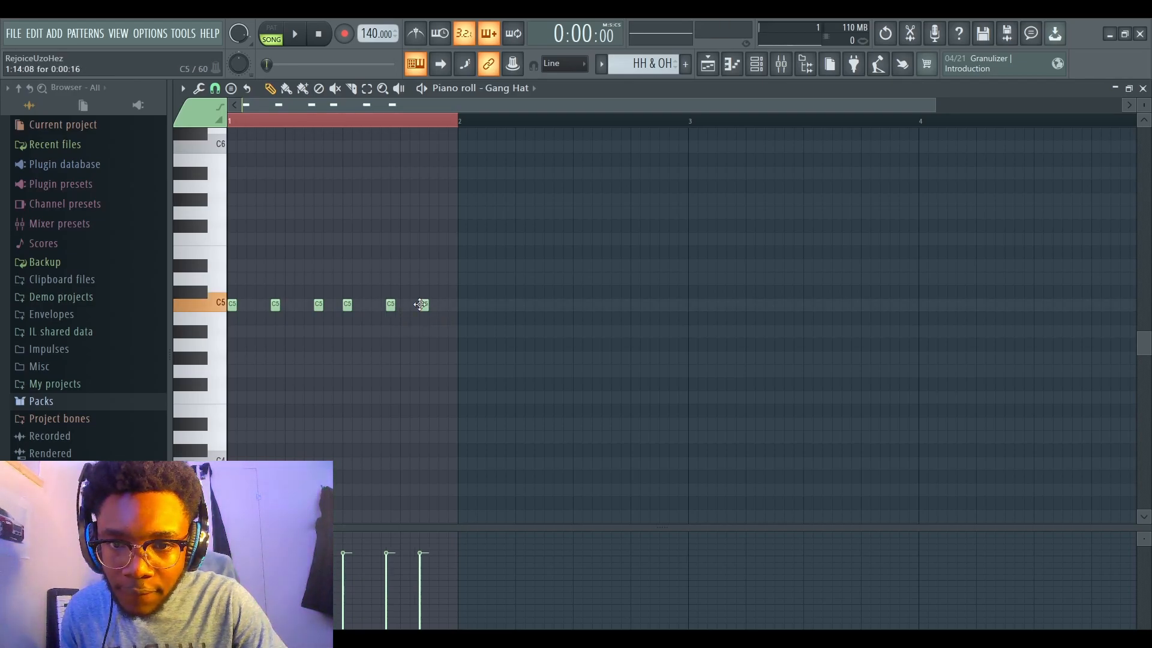
pyautogui.click(521, 306)
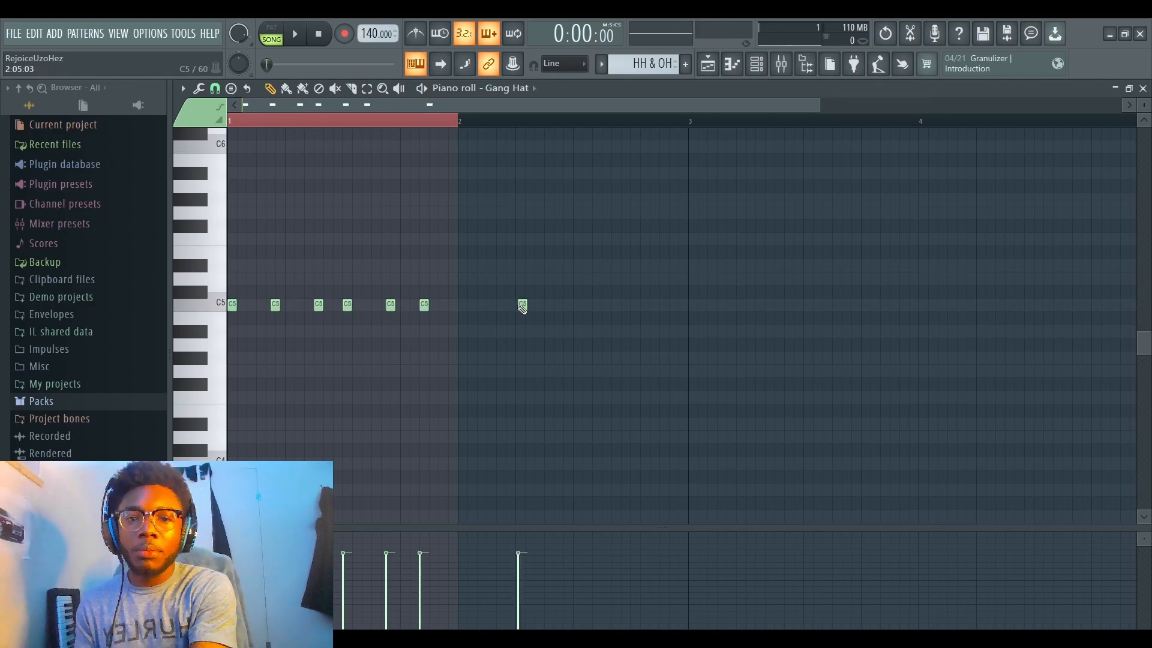
pyautogui.rightClick(523, 305)
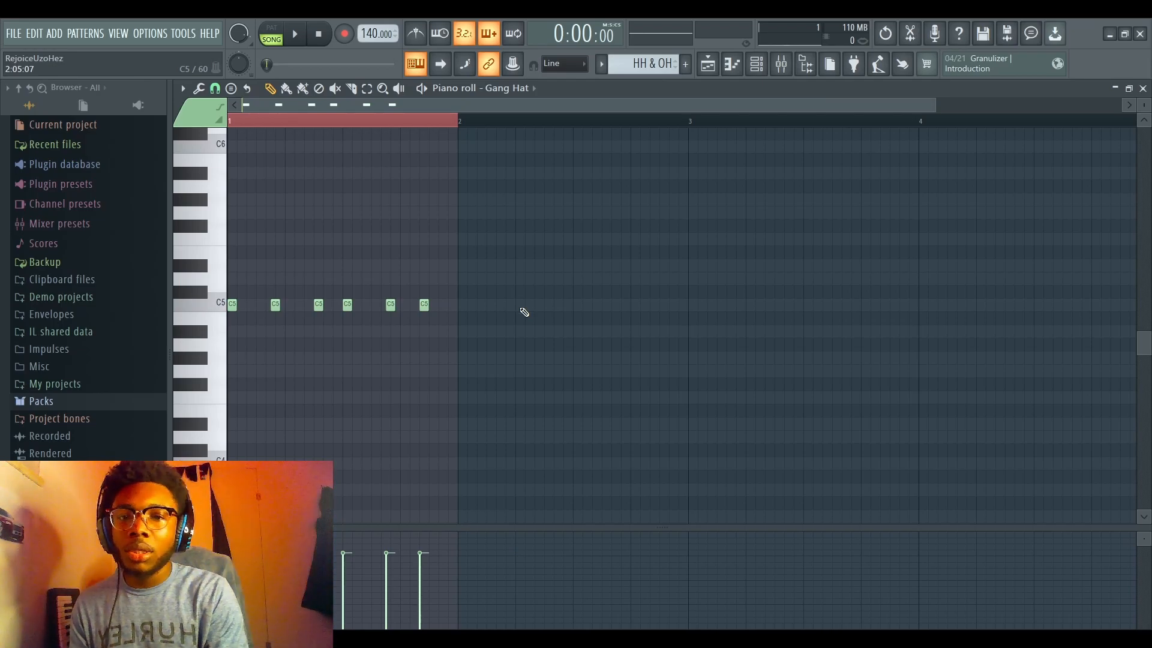
# Step: Duplicate all the bar 1 hi-hat notes into bars 2, 3 and 4, and clear the selection
pyautogui.hotkey('ctrl', 'a')
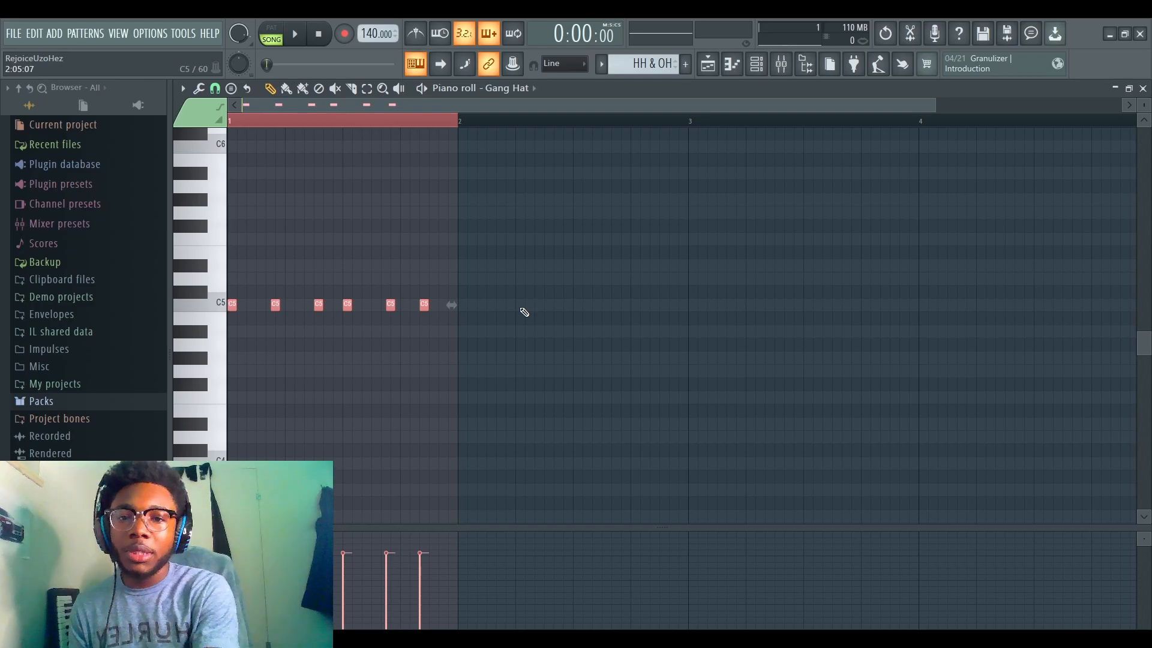
pyautogui.hotkey('ctrl', 'b')
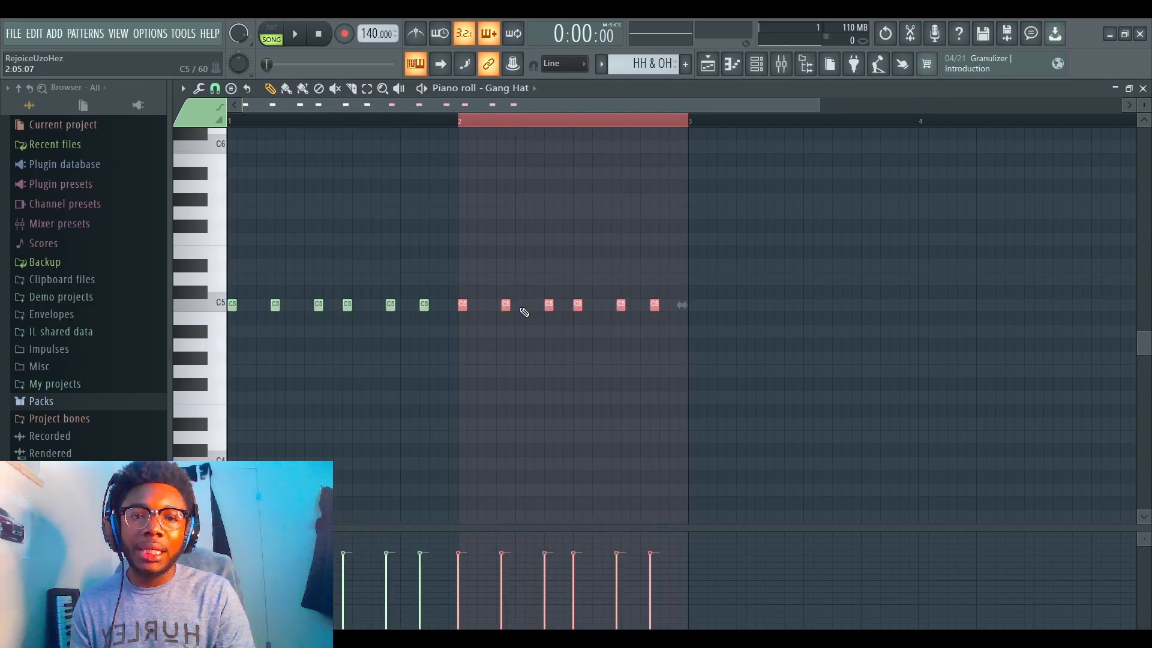
pyautogui.hotkey('ctrl', 'b')
pyautogui.hotkey('ctrl', 'b')
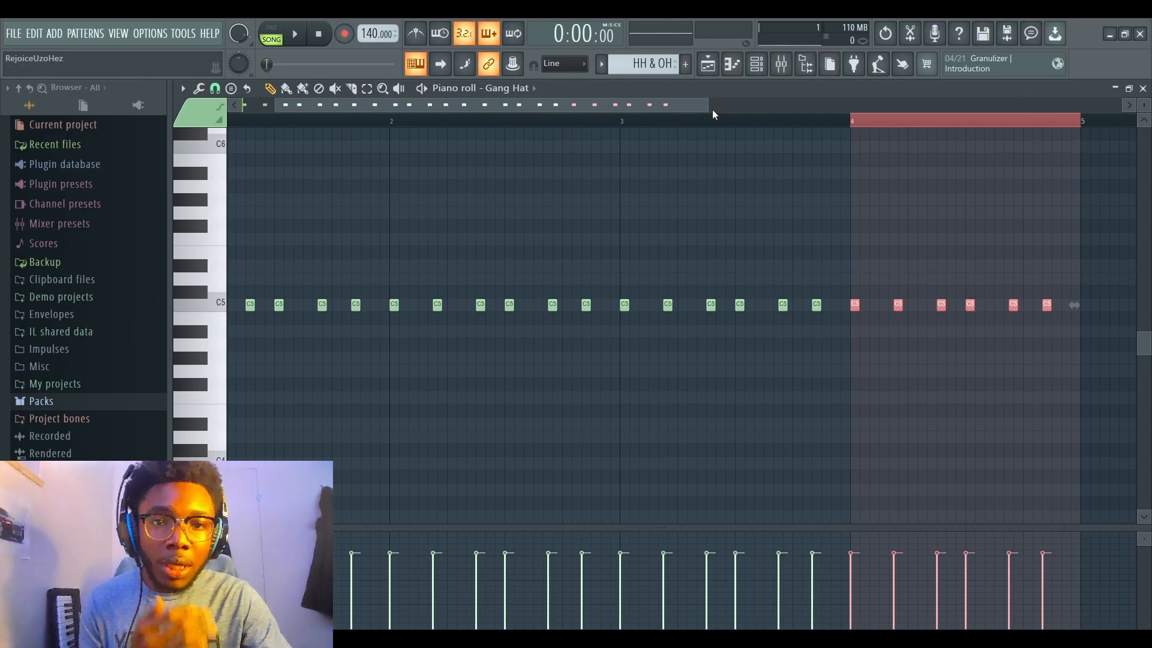
pyautogui.moveTo(689, 110); pyautogui.dragTo(522, 106)
pyautogui.doubleClick(931, 123)
# Step: Play the song from the start to check the hi-hat rhythm against the piano loop
pyautogui.moveTo(294, 64); pyautogui.dragTo(267, 65)
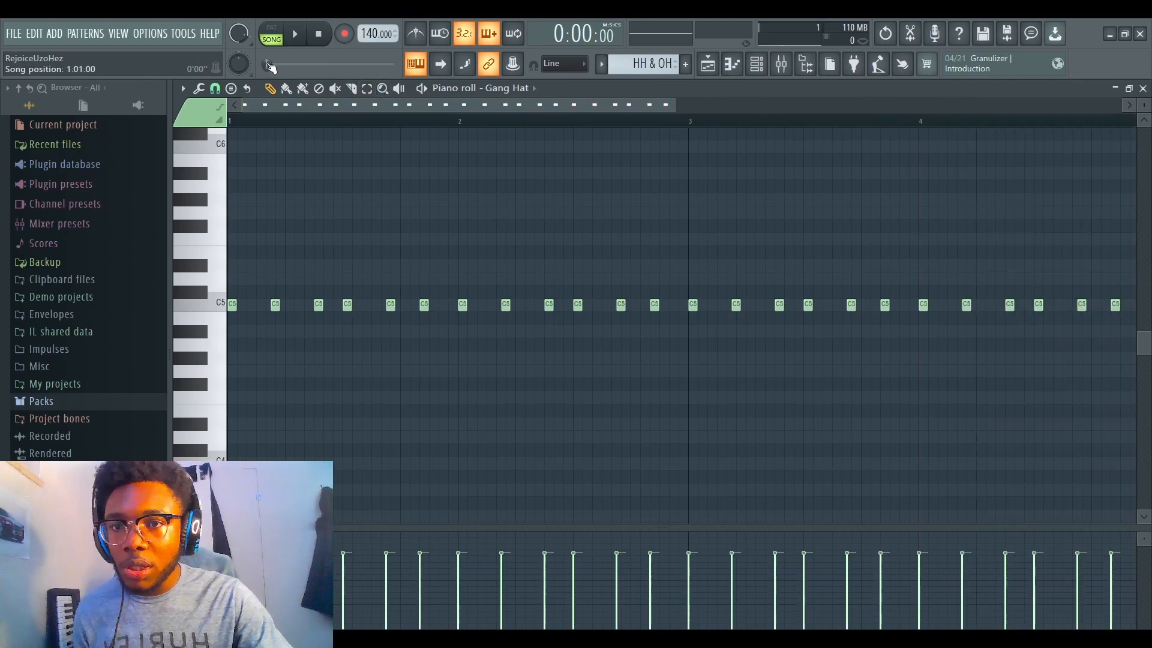
pyautogui.press('space')
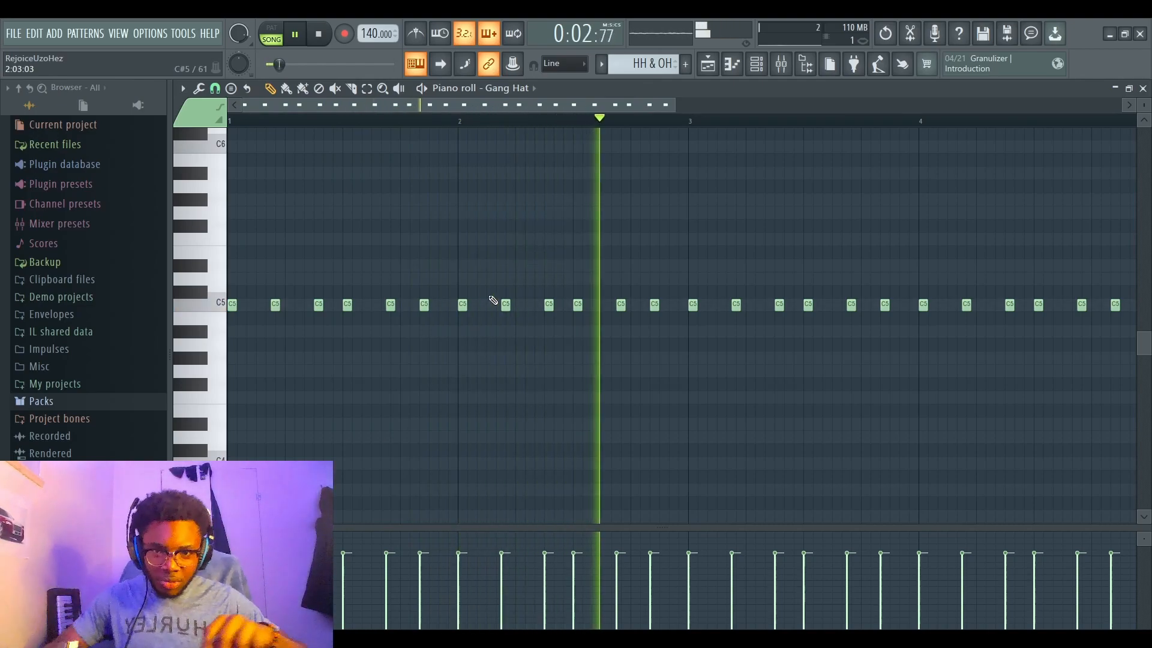
pyautogui.press('space')
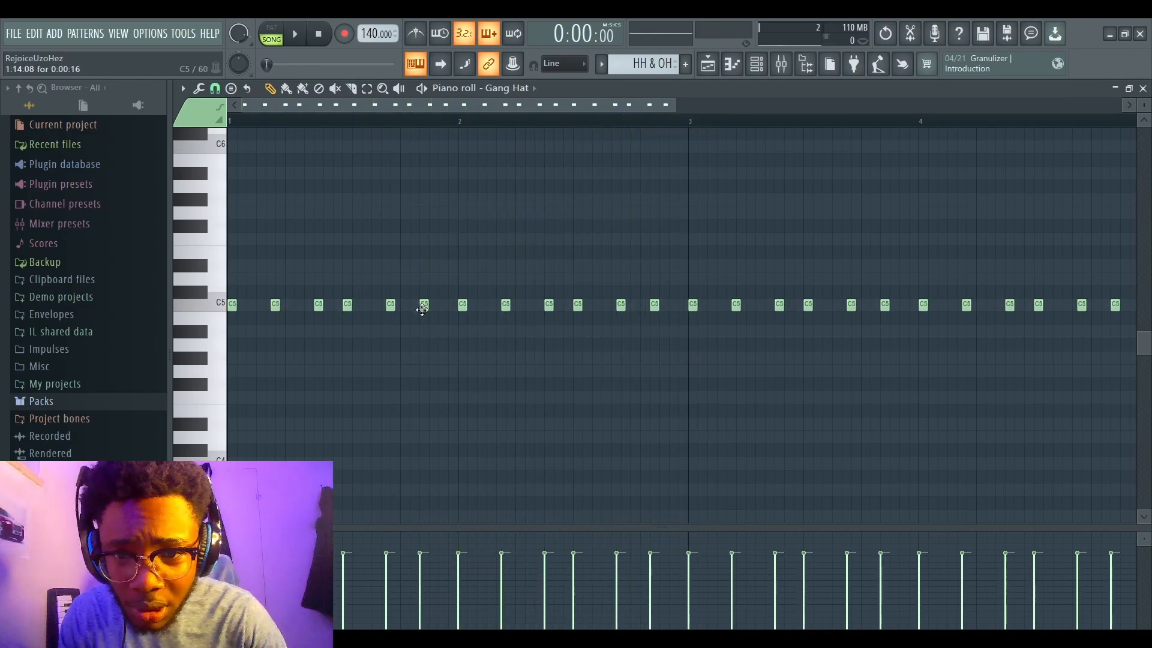
pyautogui.press('space')
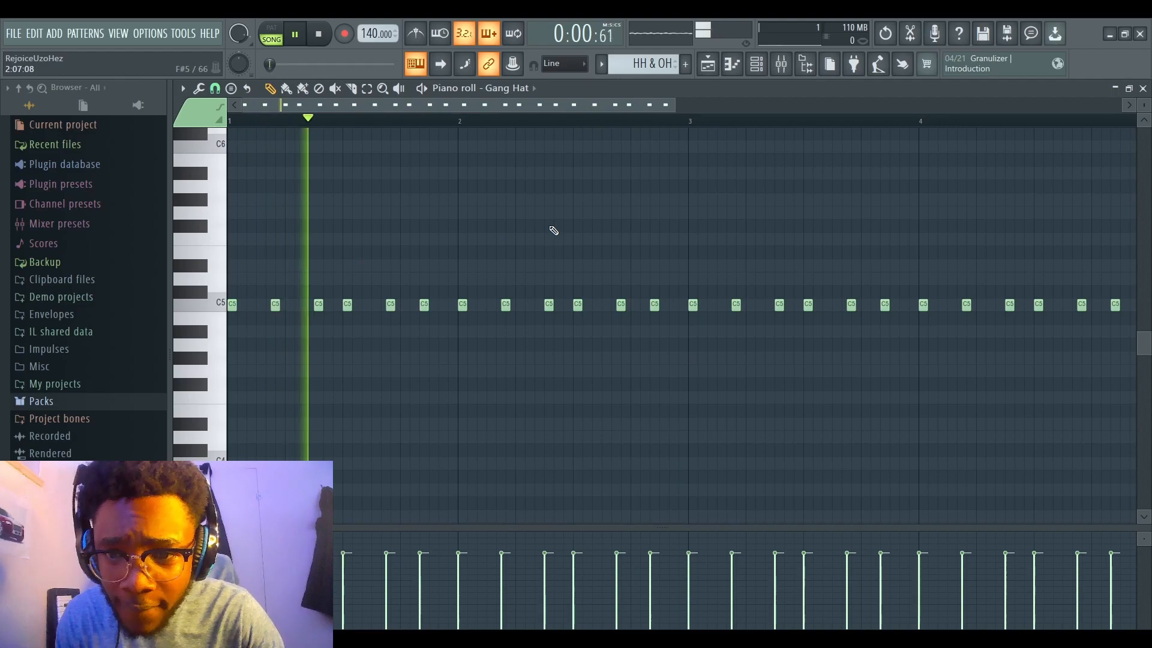
pyautogui.press('space')
# Step: Move the last hi-hat note of each of the four bars to step 15 and play the pattern back
pyautogui.moveTo(421, 309); pyautogui.dragTo(431, 309)
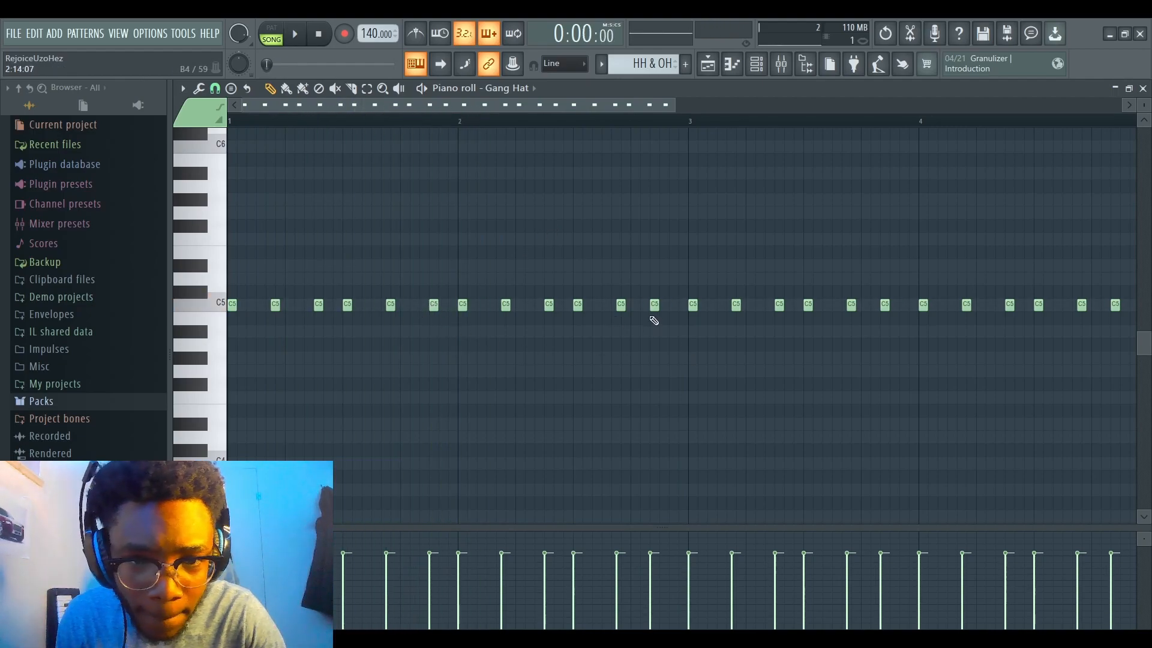
pyautogui.moveTo(655, 308); pyautogui.dragTo(665, 308)
pyautogui.hscroll(3, 1036, 231)
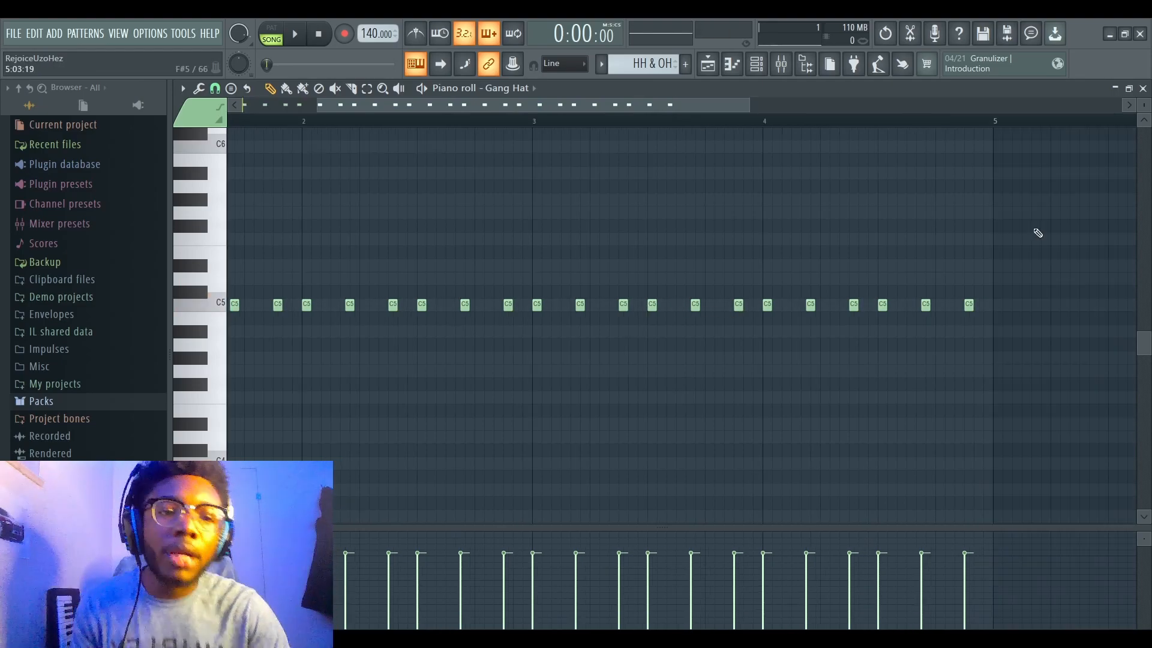
pyautogui.press('space')
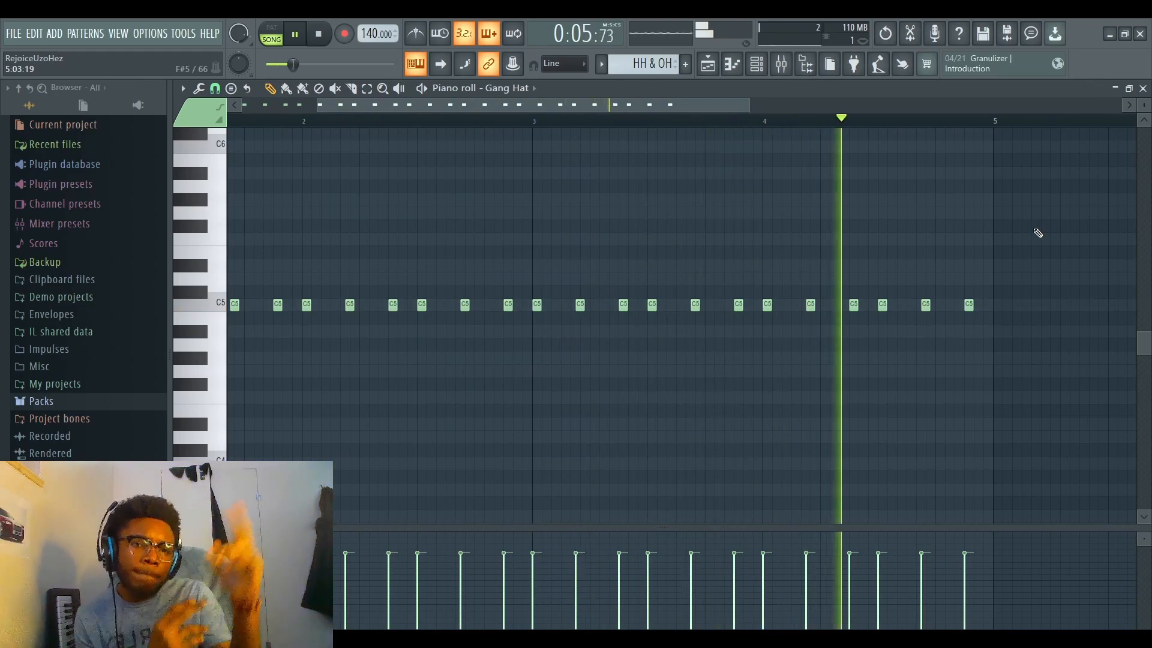
pyautogui.press('space')
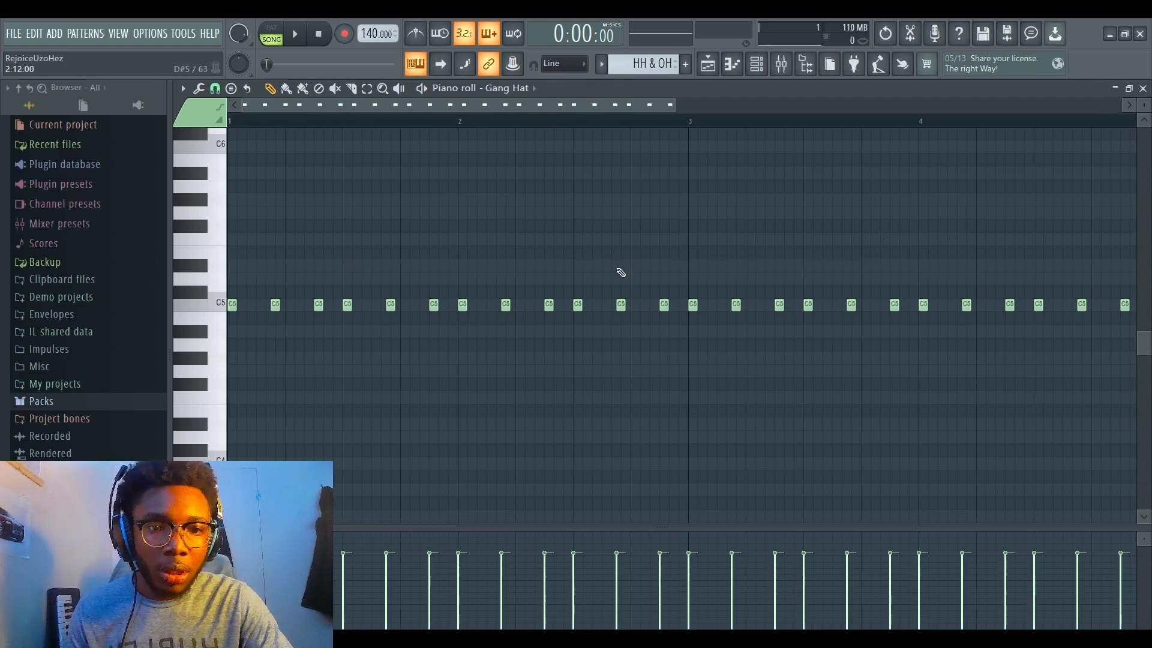
pyautogui.press('space')
pyautogui.press('space')
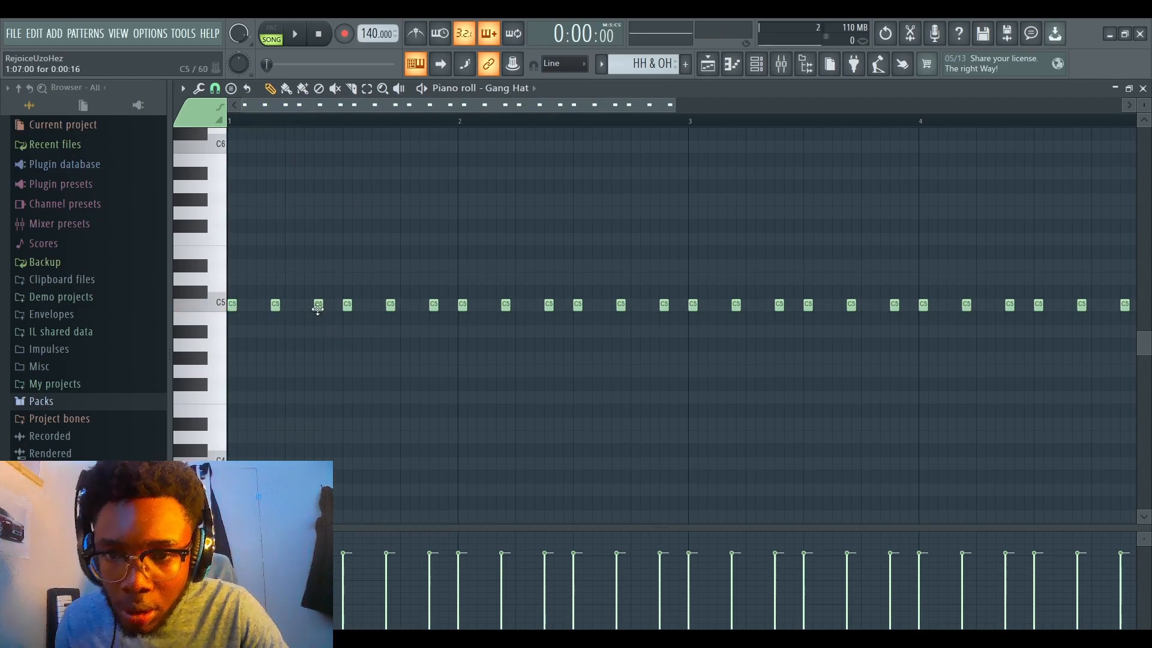
# Step: Add a C5 hi-hat note on step 8 of bar 1 at about 25% velocity and play it back
pyautogui.click(333, 308)
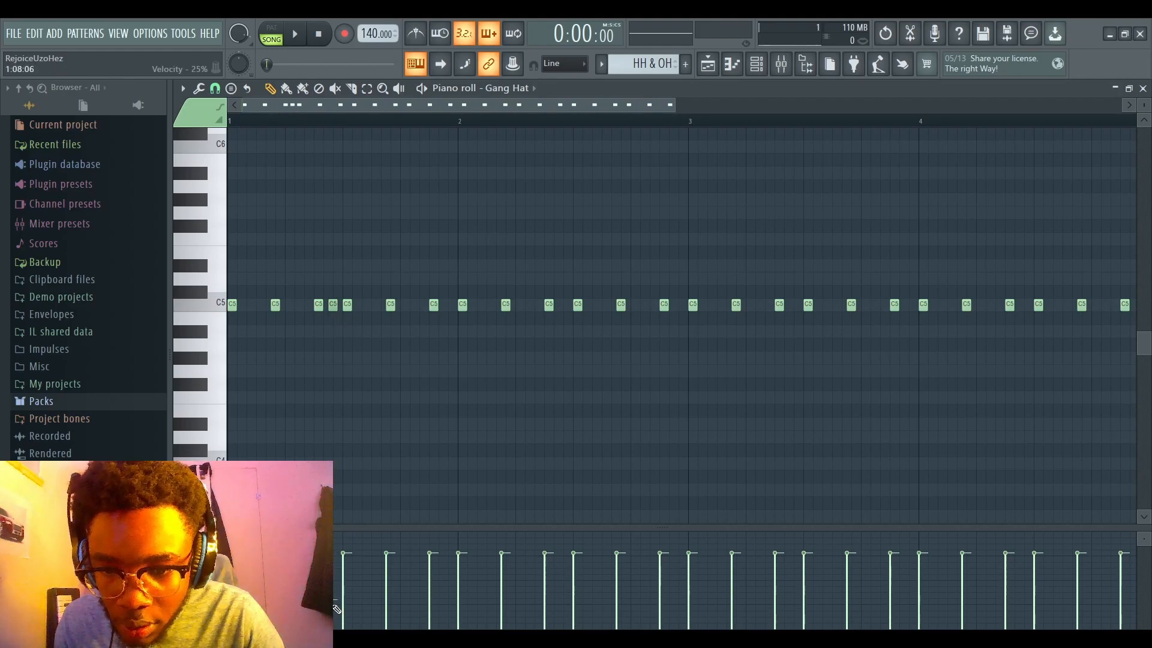
pyautogui.press('space')
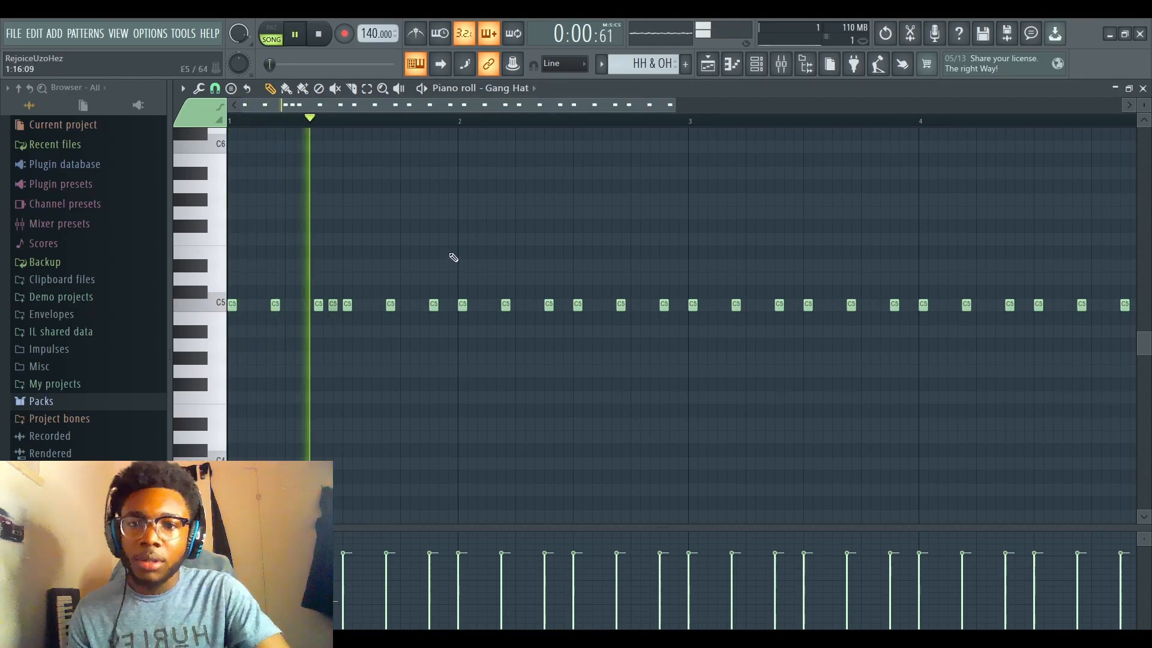
pyautogui.press('space')
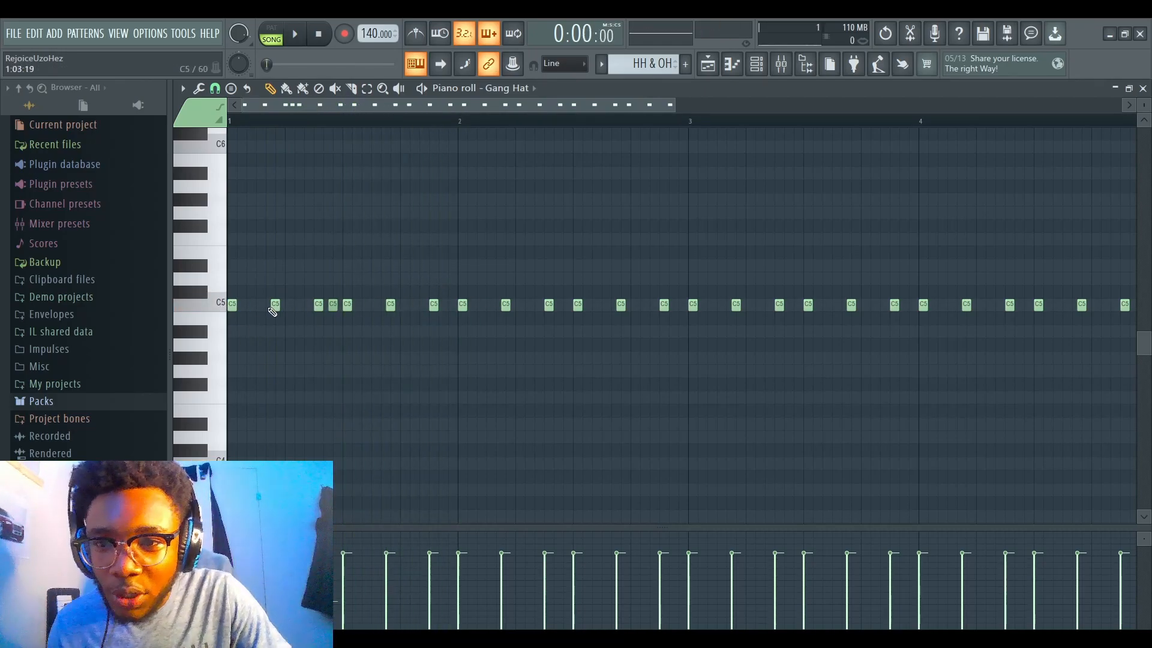
# Step: Add a quieter C5 note on step 6 of bar 1 and similar low-velocity fill notes across bars 2 to 4
pyautogui.click(304, 306)
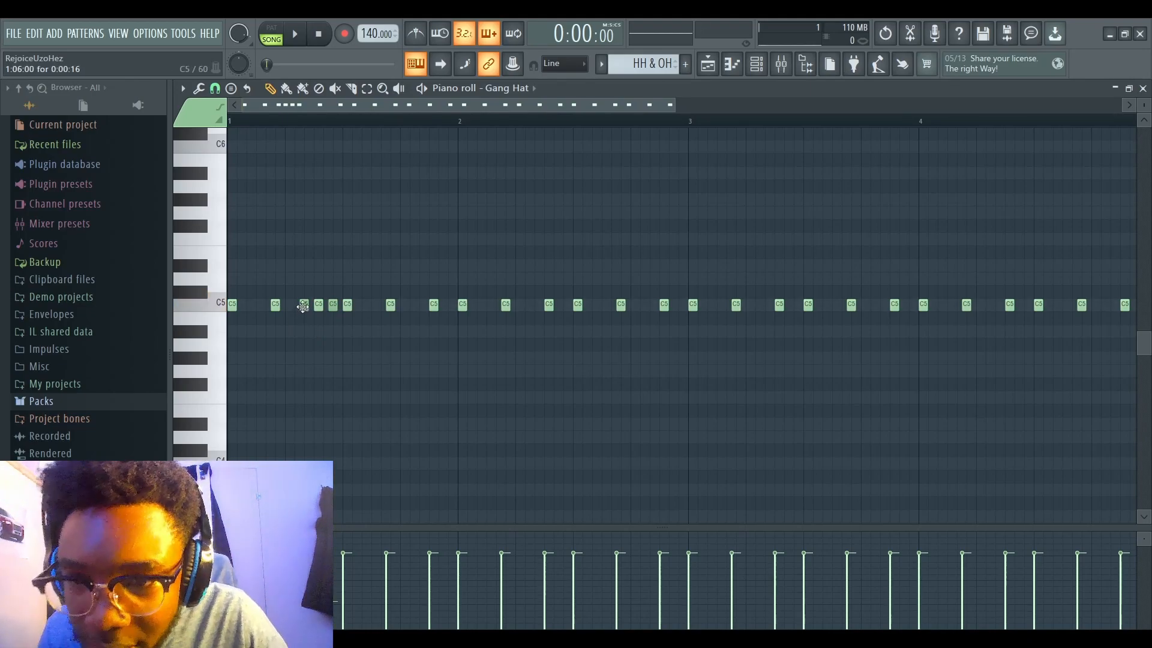
pyautogui.click(303, 306)
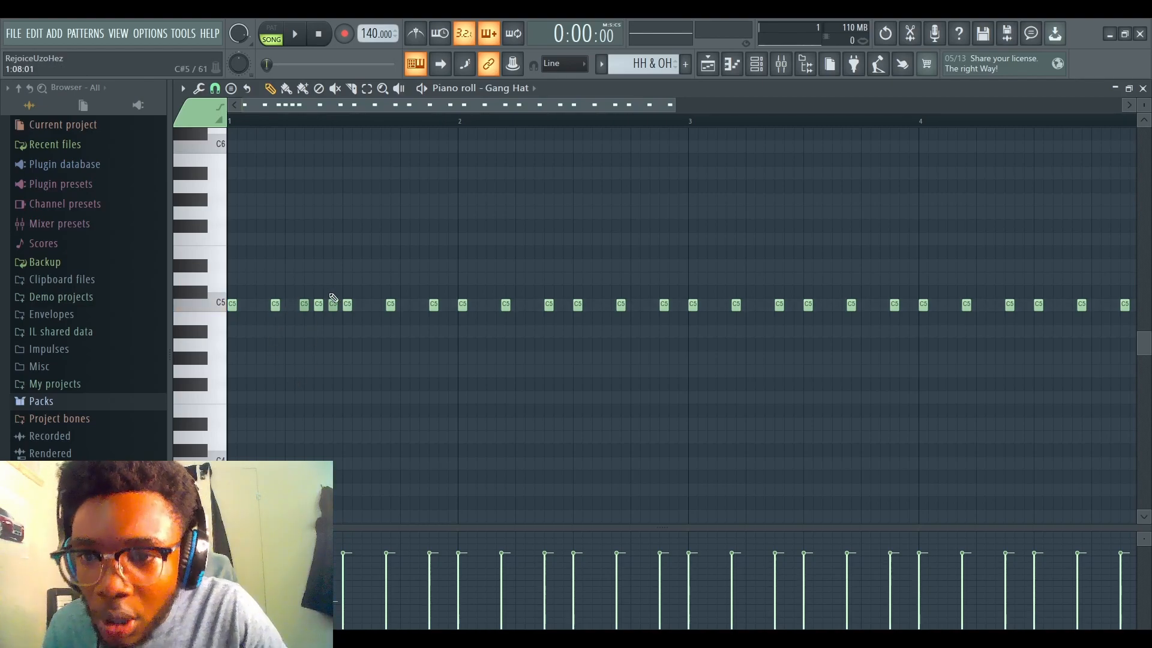
pyautogui.press('space')
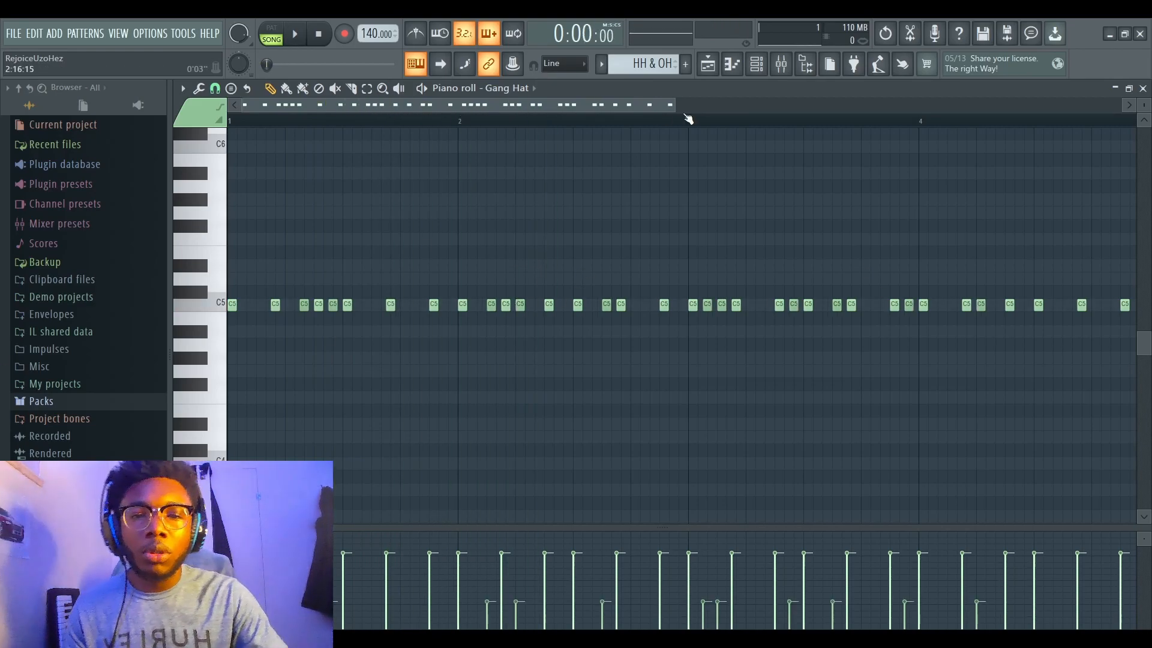
pyautogui.moveTo(498, 105); pyautogui.dragTo(514, 110)
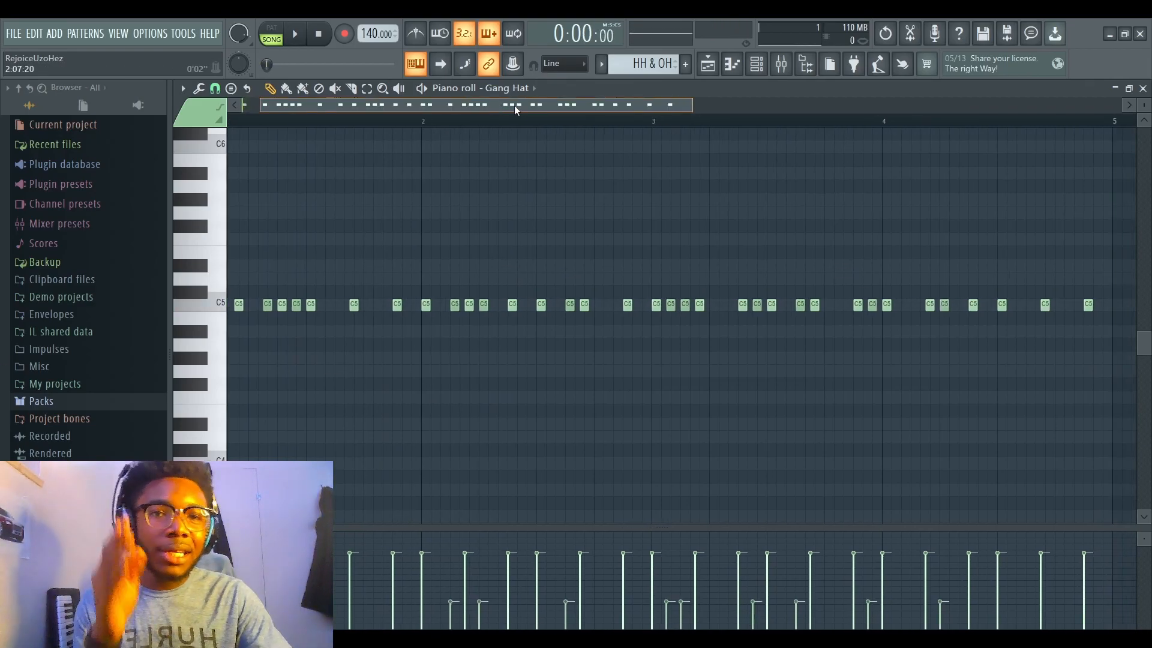
# Step: Play the four-bar hi-hat pattern from the start to check the added low-velocity notes
pyautogui.hscroll(-2, 514, 106)
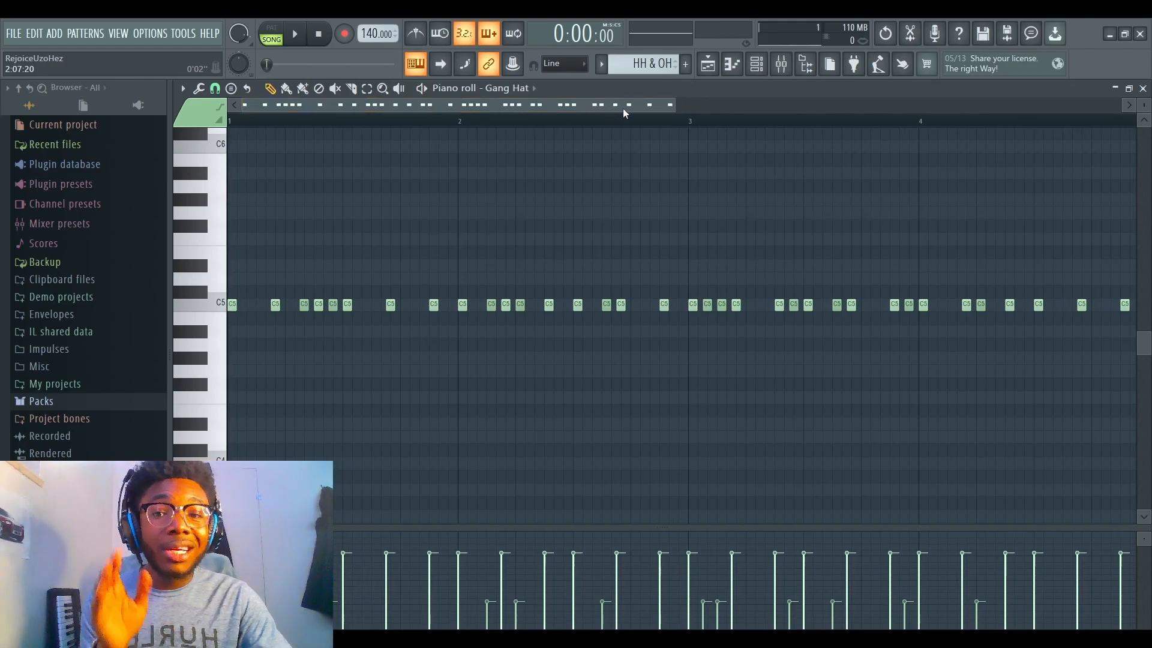
pyautogui.moveTo(529, 106); pyautogui.dragTo(703, 108)
pyautogui.press('space')
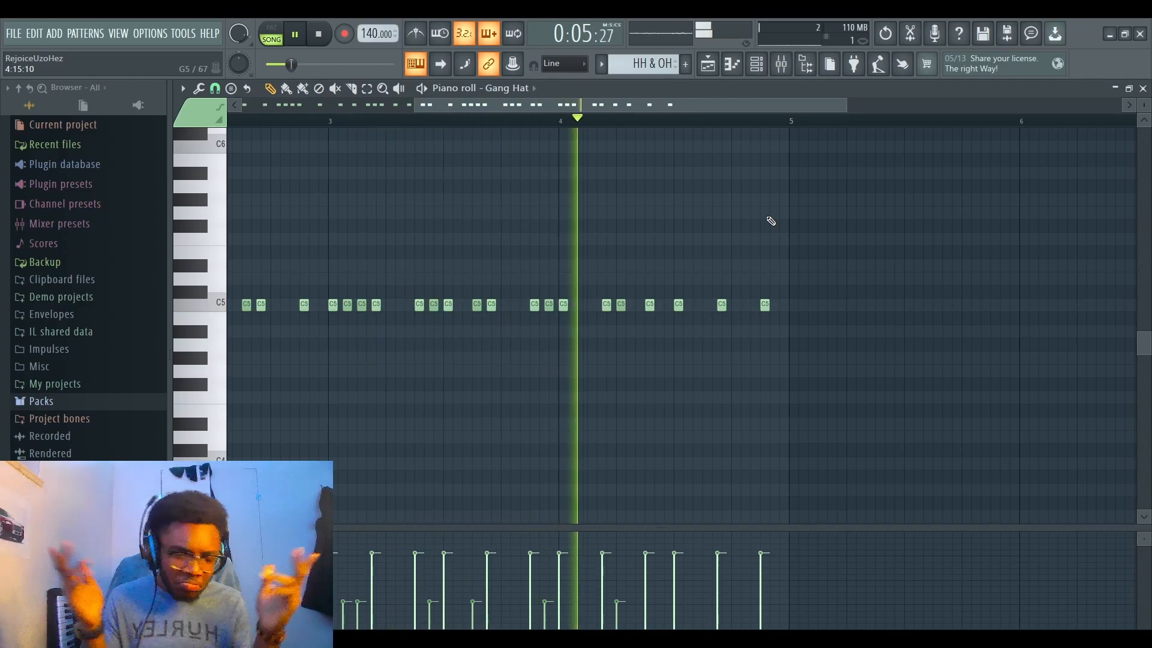
pyautogui.press('space')
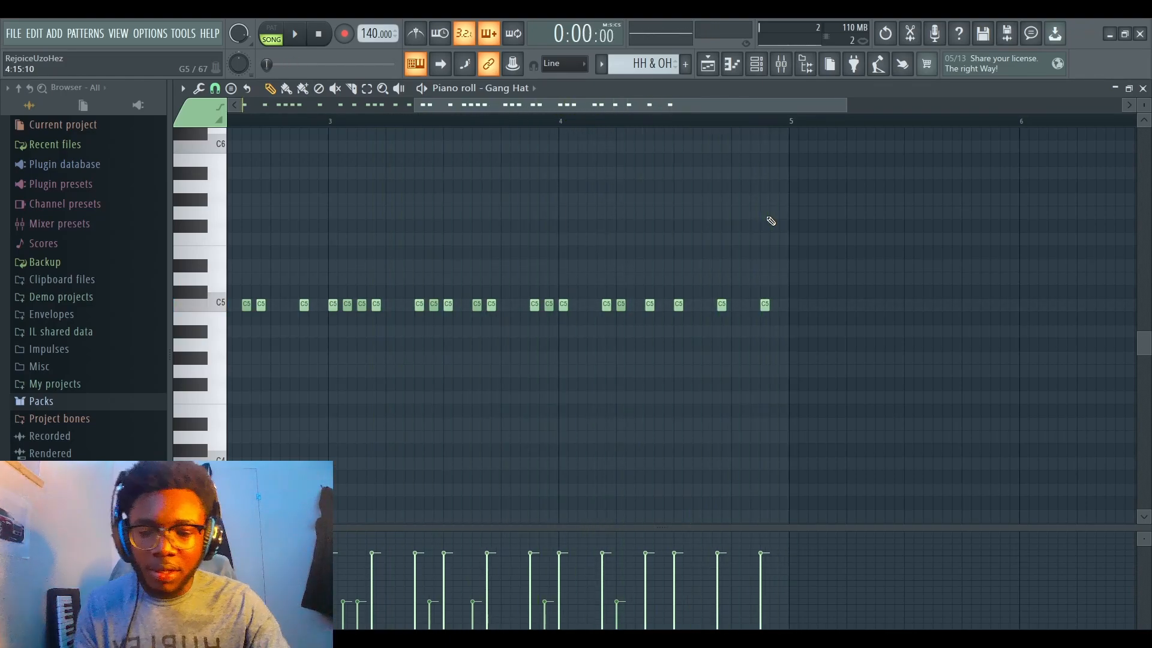
# Step: Duplicate all the hi-hat notes into bars 5 to 8 and place the playback position at bar 5
pyautogui.hotkey('ctrl', 'a')
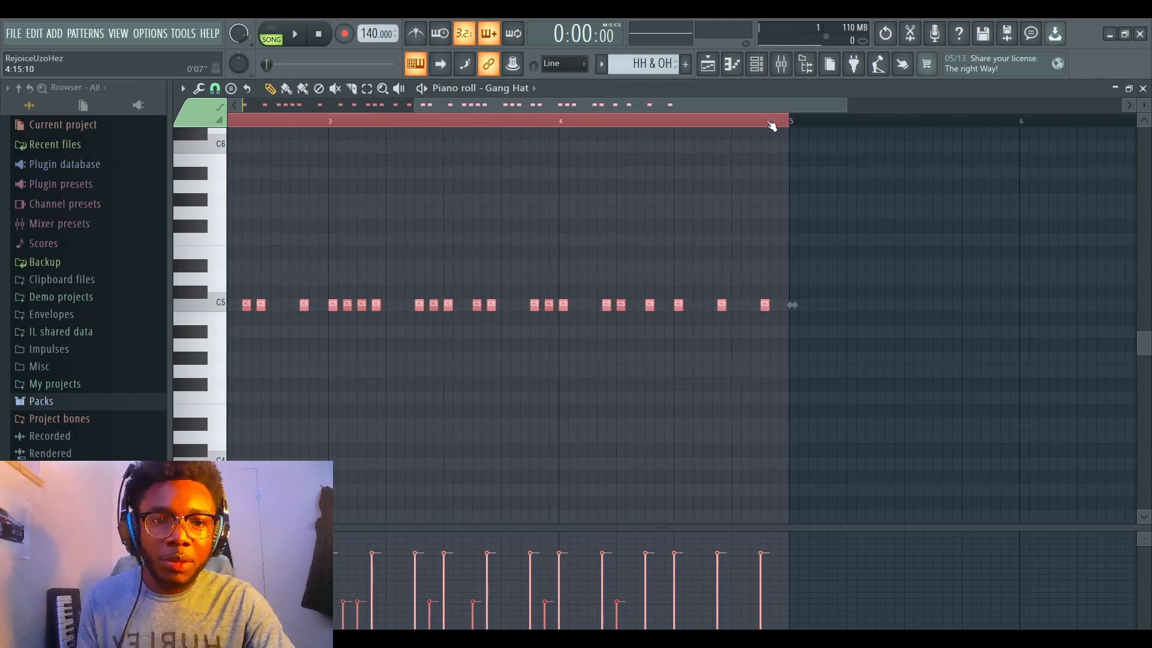
pyautogui.hotkey('ctrl', 'b')
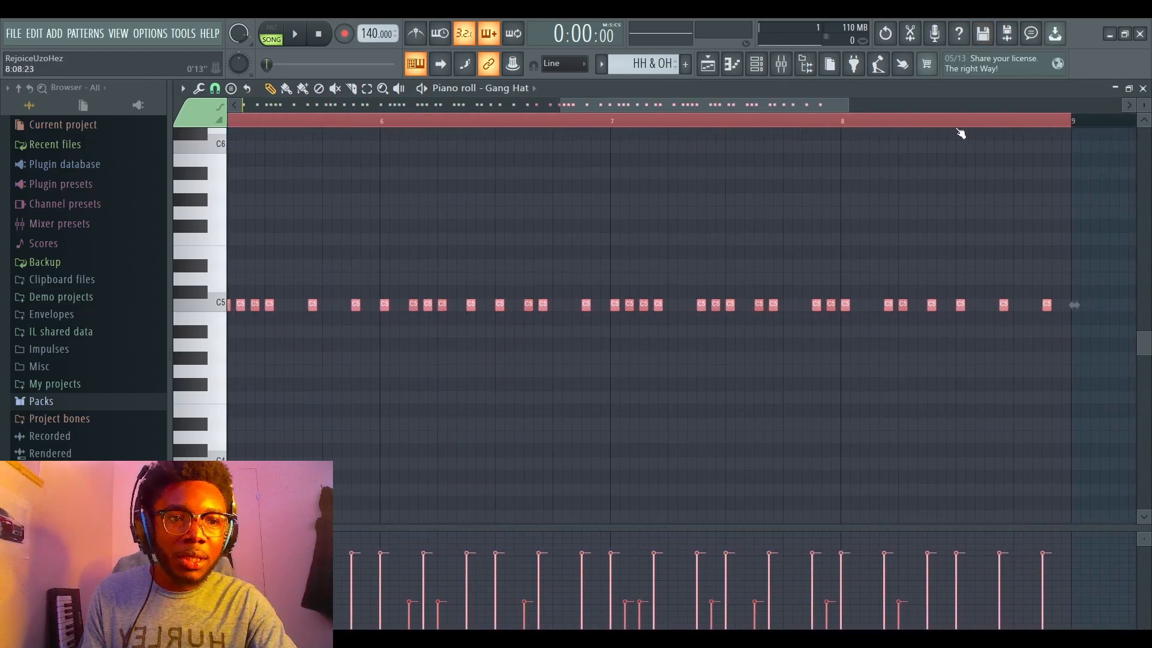
pyautogui.moveTo(745, 102); pyautogui.dragTo(603, 107)
pyautogui.click(581, 126)
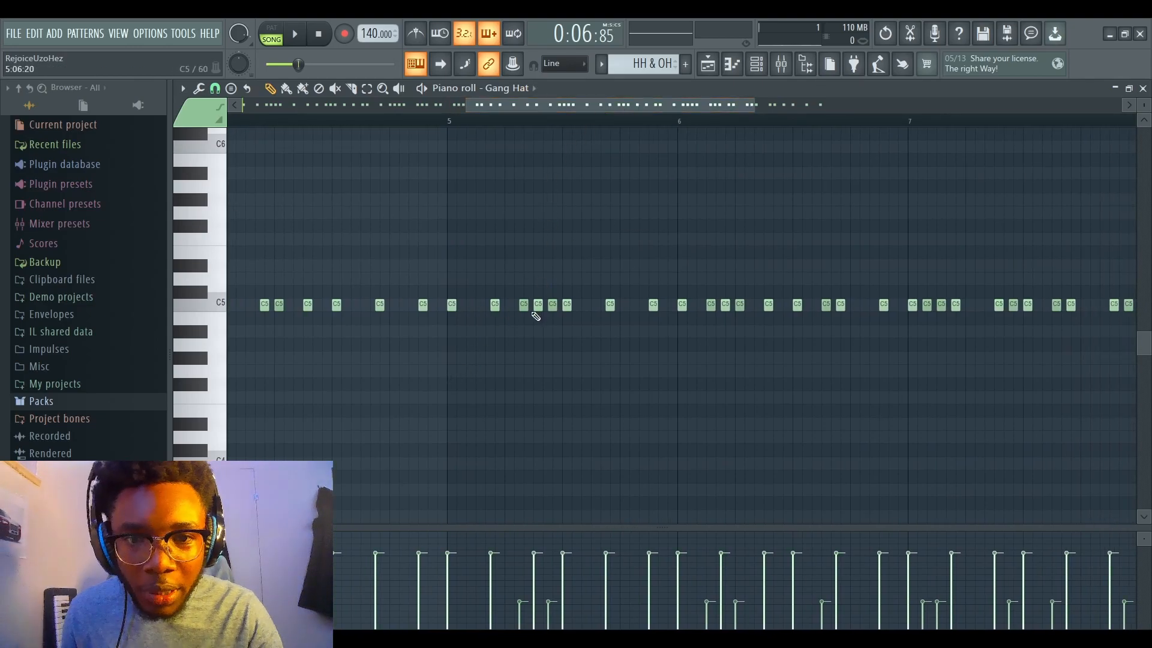
# Step: Lengthen the C5 note on step 9 of bar 6 to nearly the next note and chop it into six short notes
pyautogui.moveTo(522, 306); pyautogui.dragTo(608, 331)
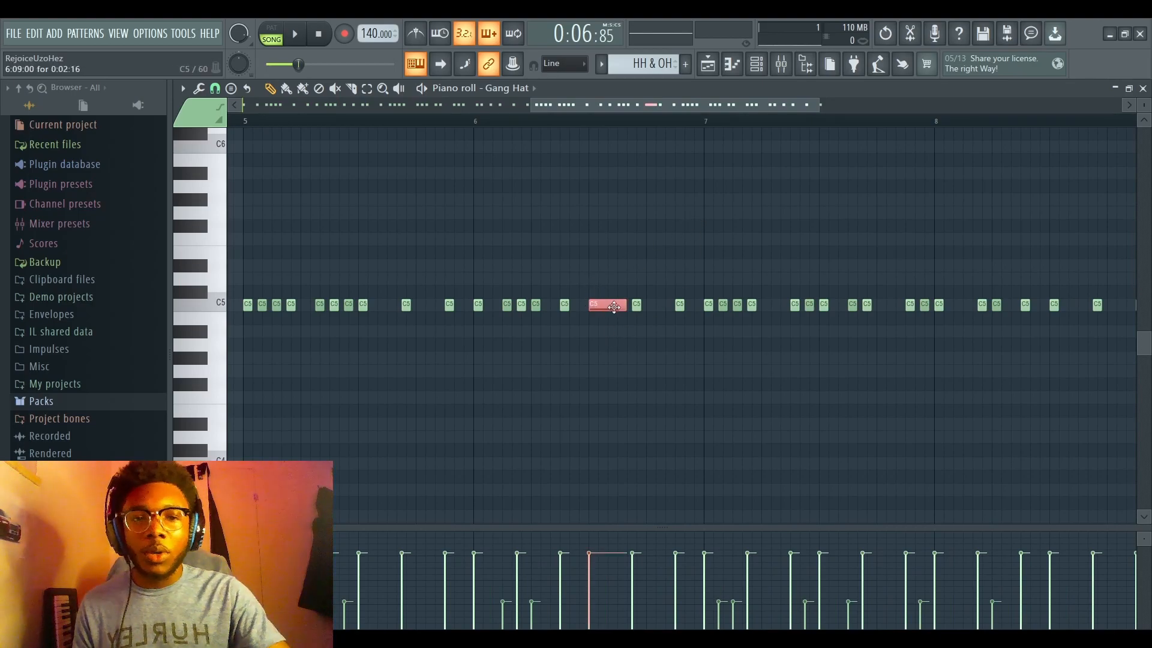
pyautogui.moveTo(622, 307)
pyautogui.mouseDown()
pyautogui.moveTo(610, 307)
pyautogui.moveTo(625, 308)
pyautogui.mouseUp()
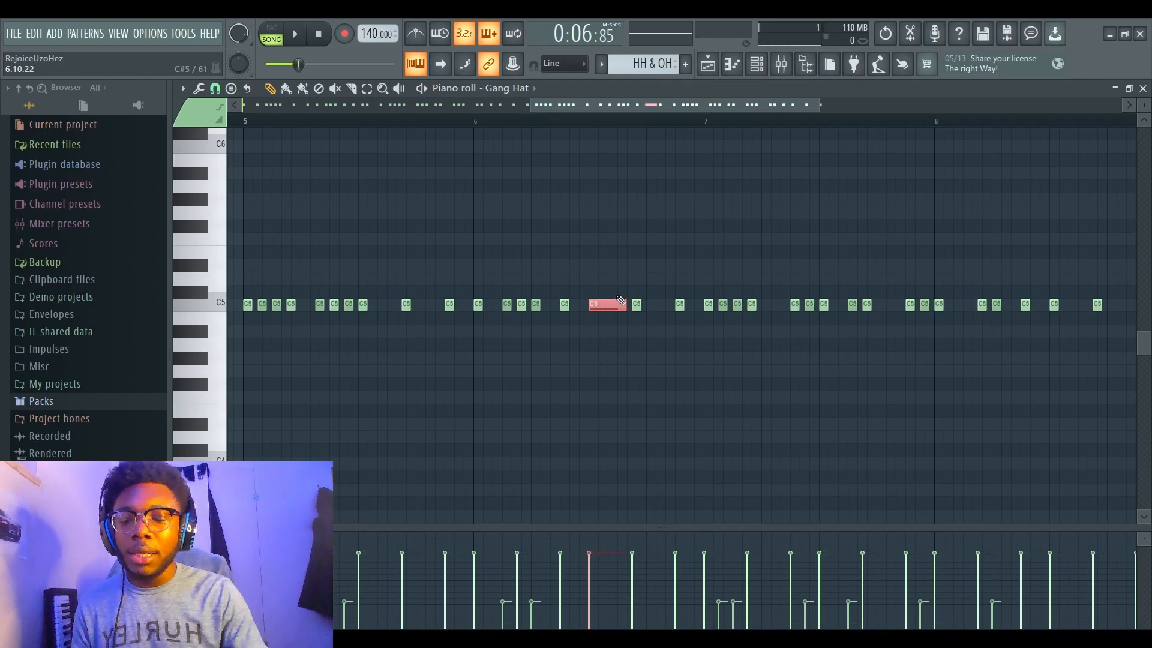
pyautogui.hotkey('ctrl', 'u')
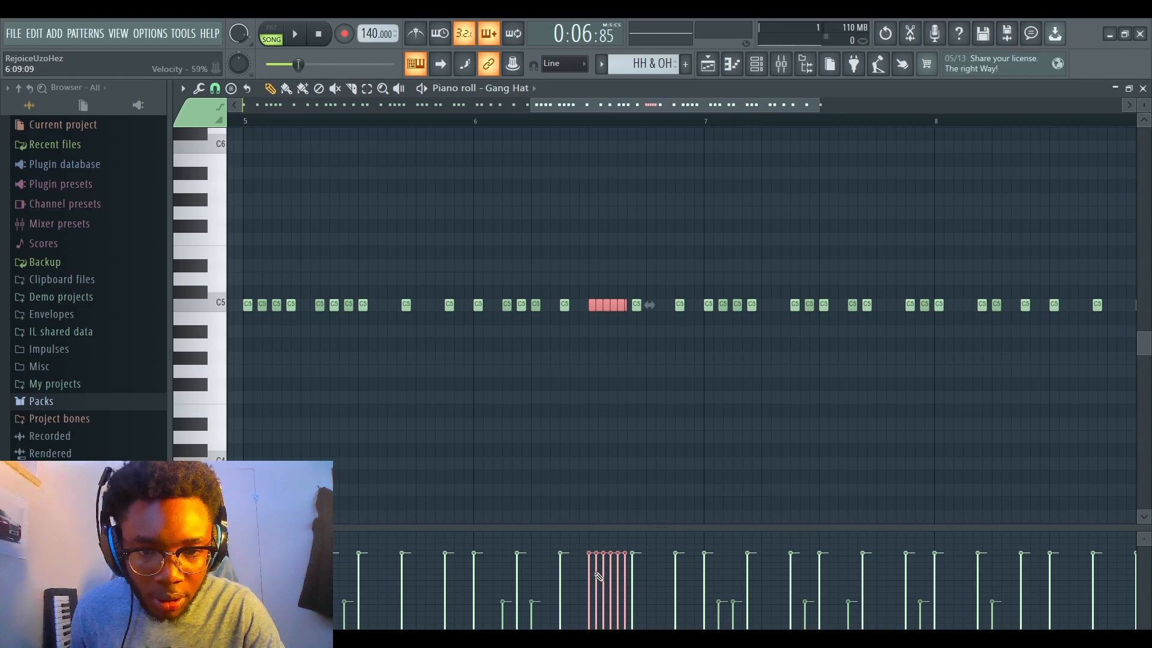
# Step: Shape the velocities of the bar 6 roll into a falling ramp after its first note and play it back from bar 5
pyautogui.moveTo(607, 590); pyautogui.dragTo(626, 607)
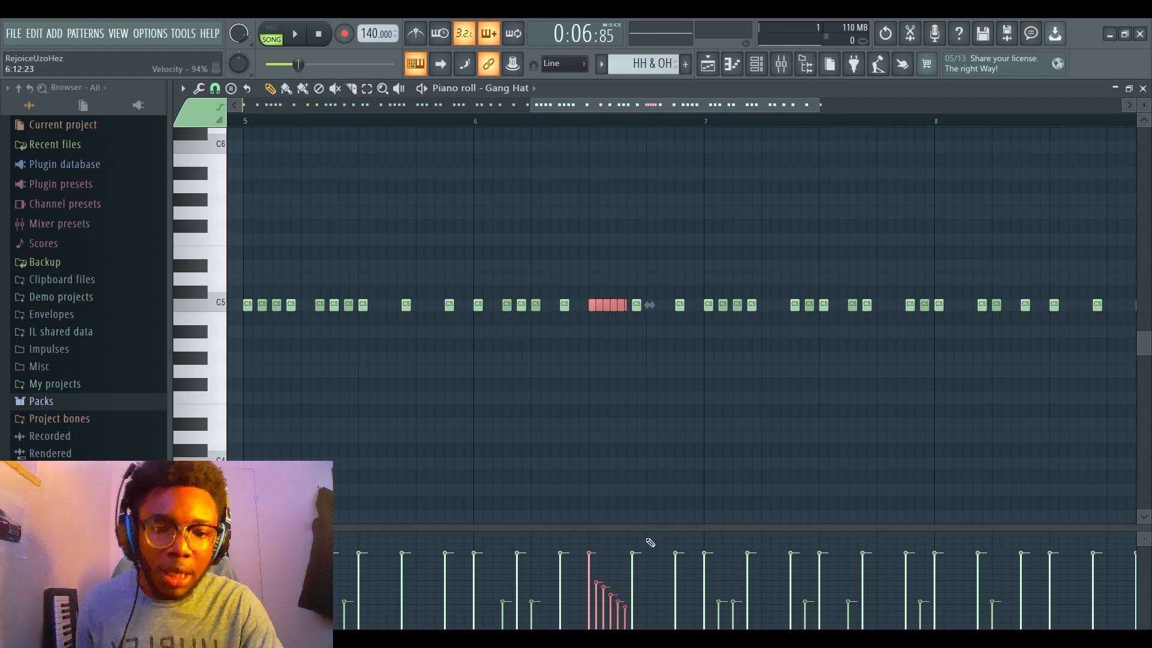
pyautogui.press('space')
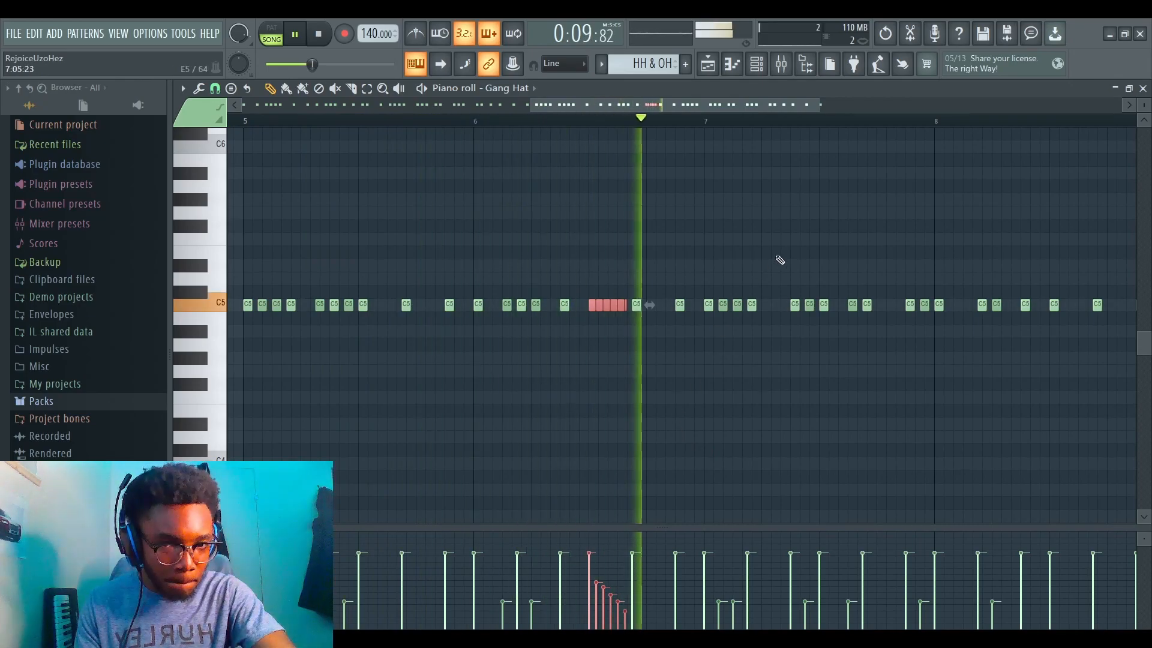
pyautogui.press('space')
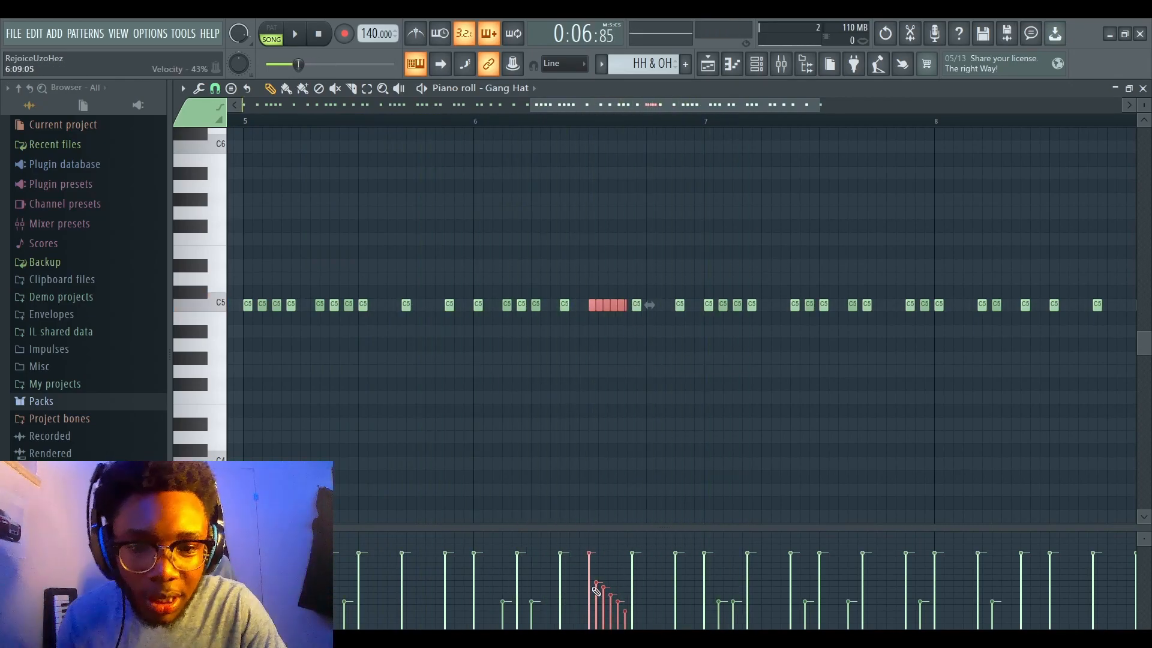
pyautogui.moveTo(595, 586); pyautogui.dragTo(623, 607)
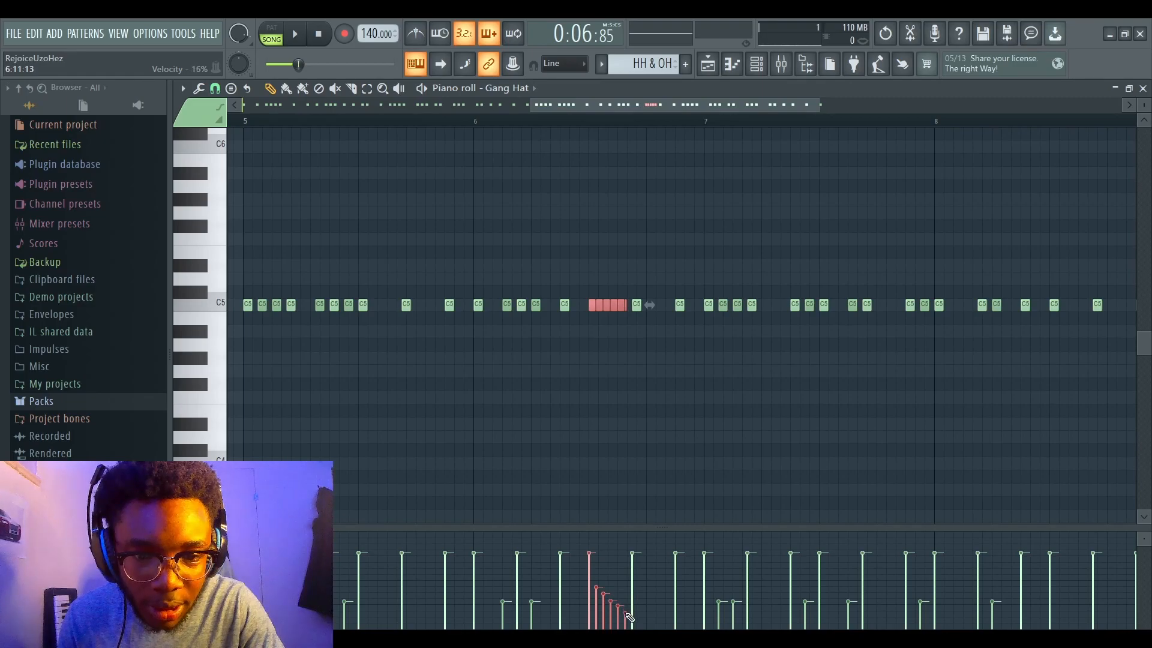
pyautogui.press('space')
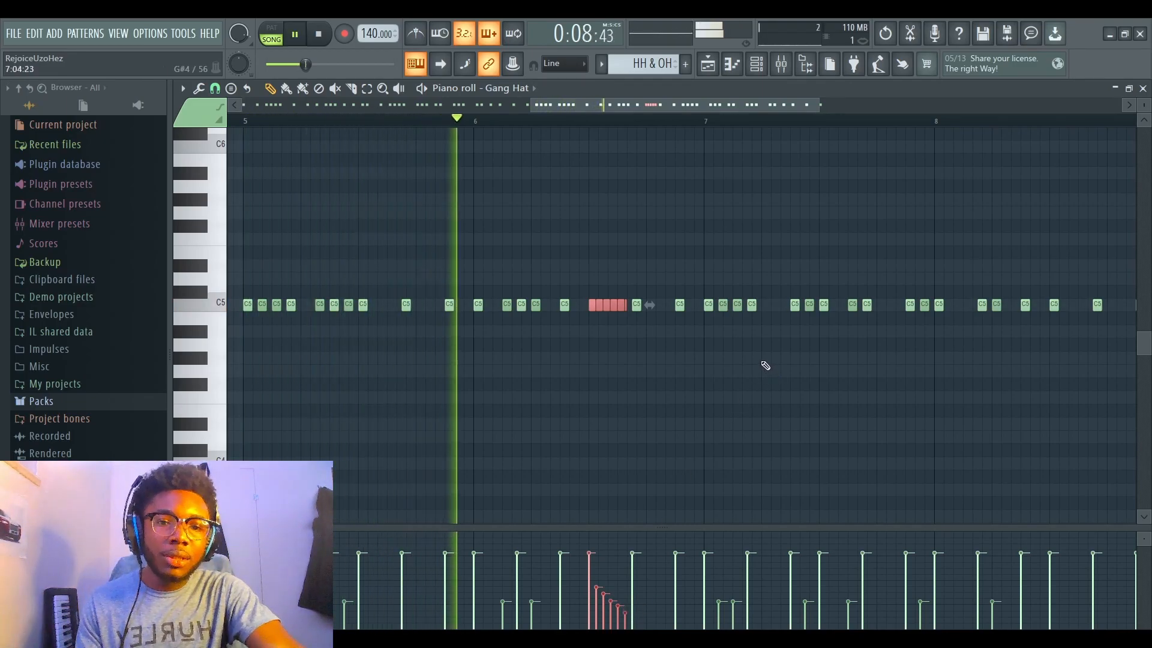
pyautogui.press('space')
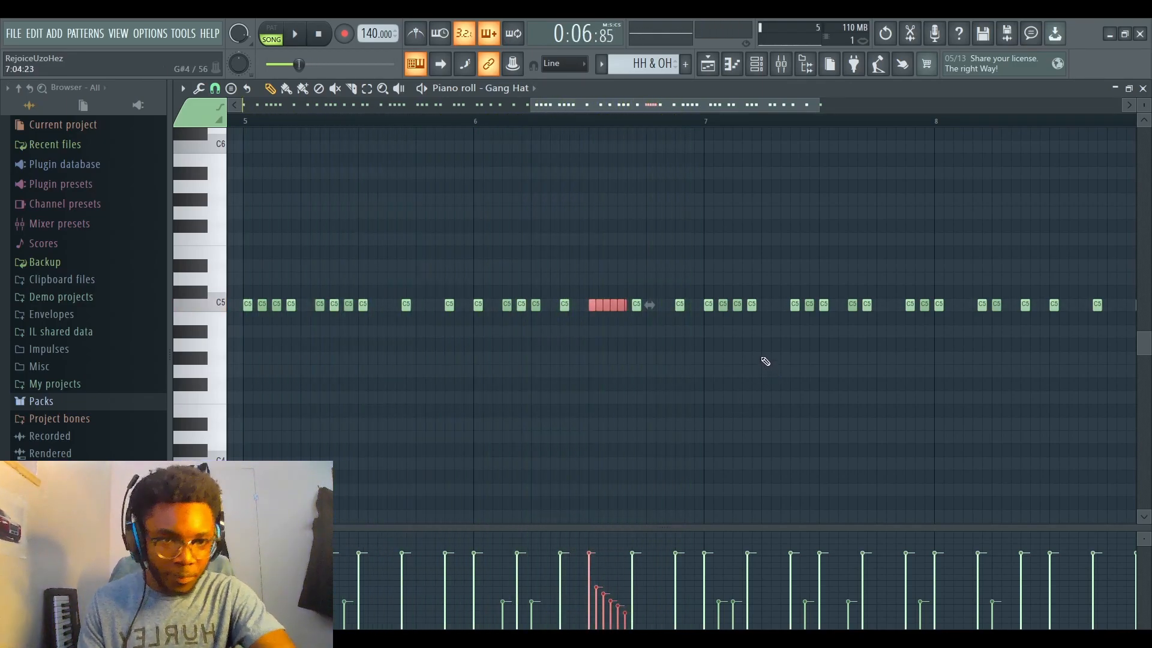
# Step: Extend the last C5 note of bar 8 to two steps, up to the bar's end, and chop it twice into eight notes
pyautogui.hscroll(3, 661, 122)
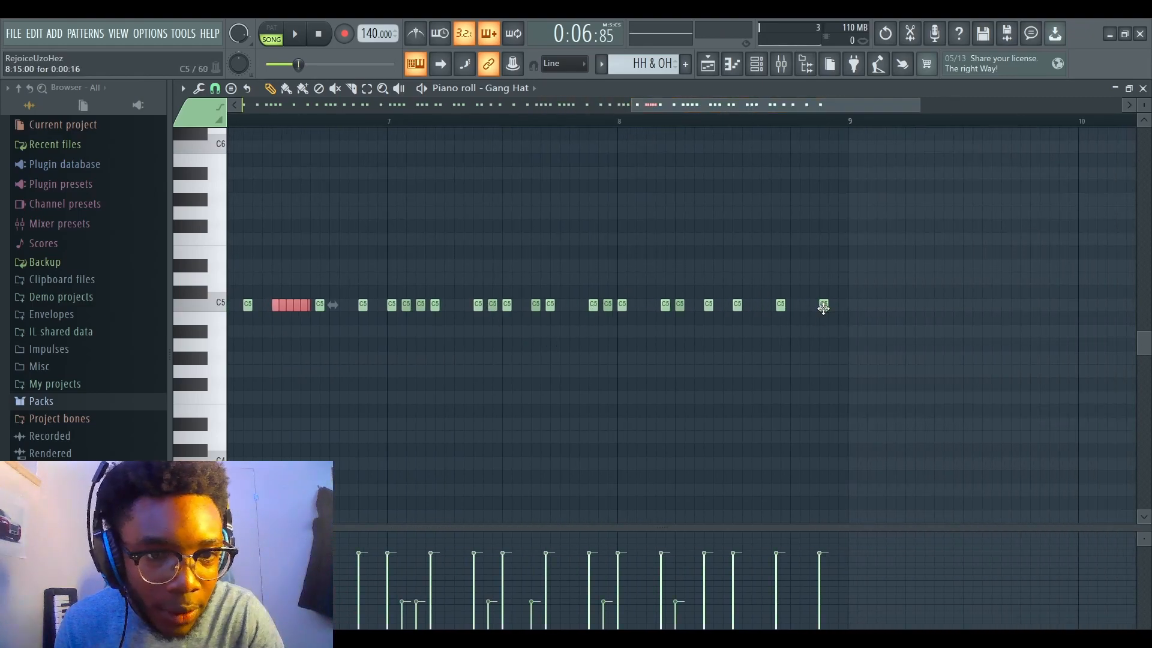
pyautogui.moveTo(824, 306); pyautogui.dragTo(843, 307)
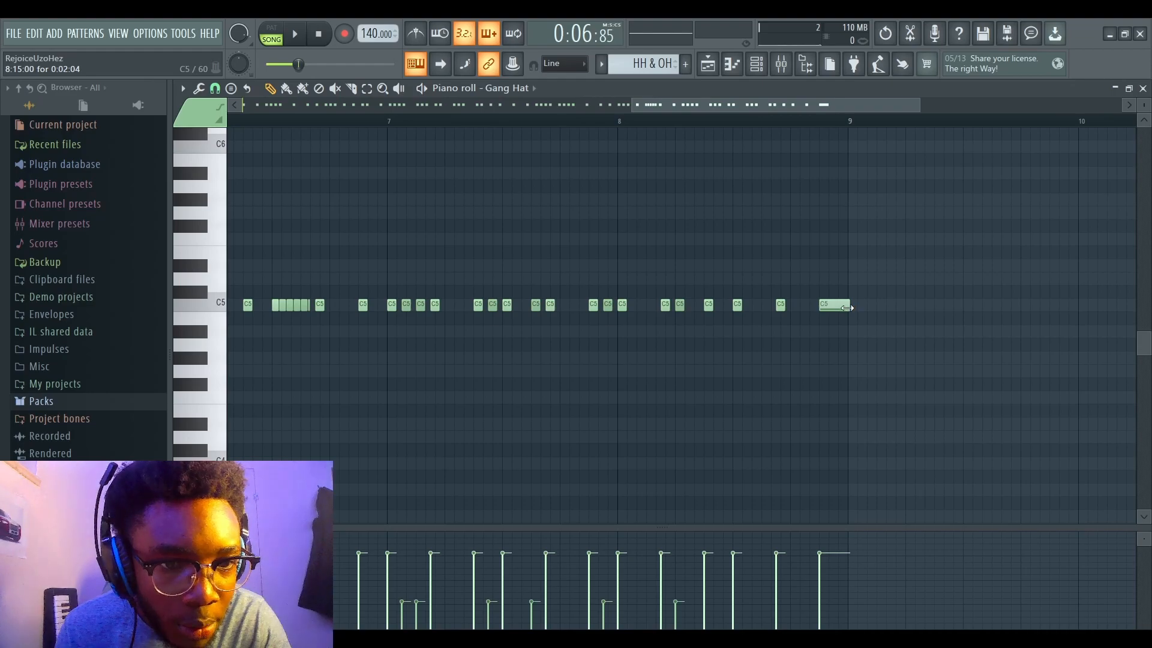
pyautogui.keyDown('ctrl'); pyautogui.click(840, 305); pyautogui.keyUp('ctrl')
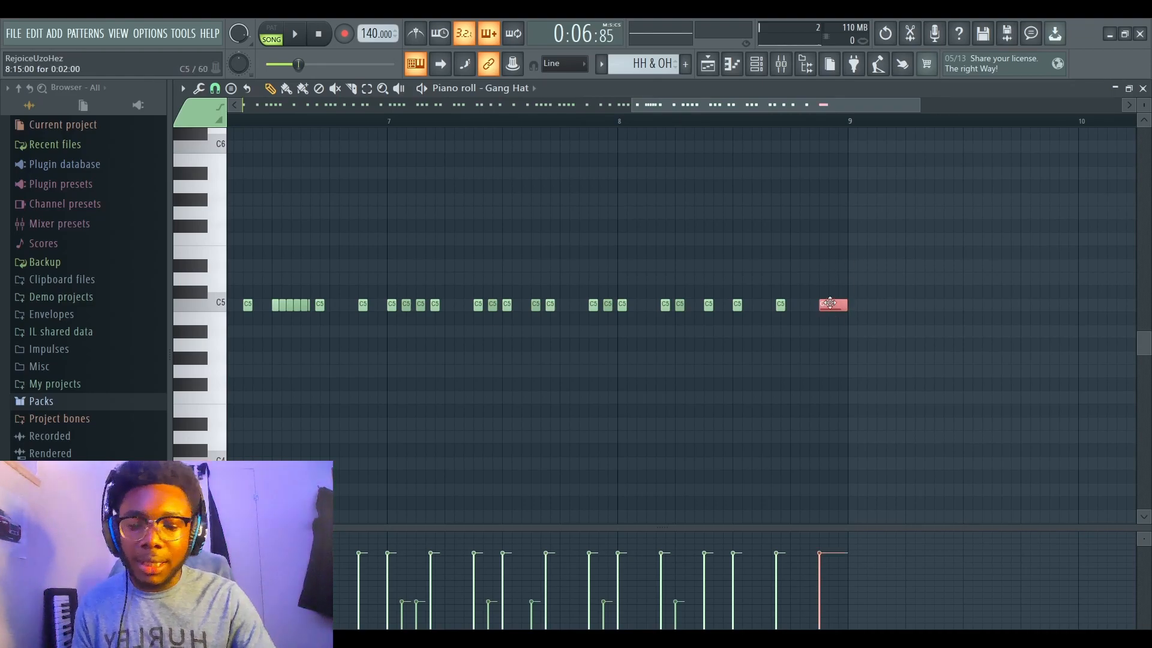
pyautogui.hotkey('ctrl', 'u')
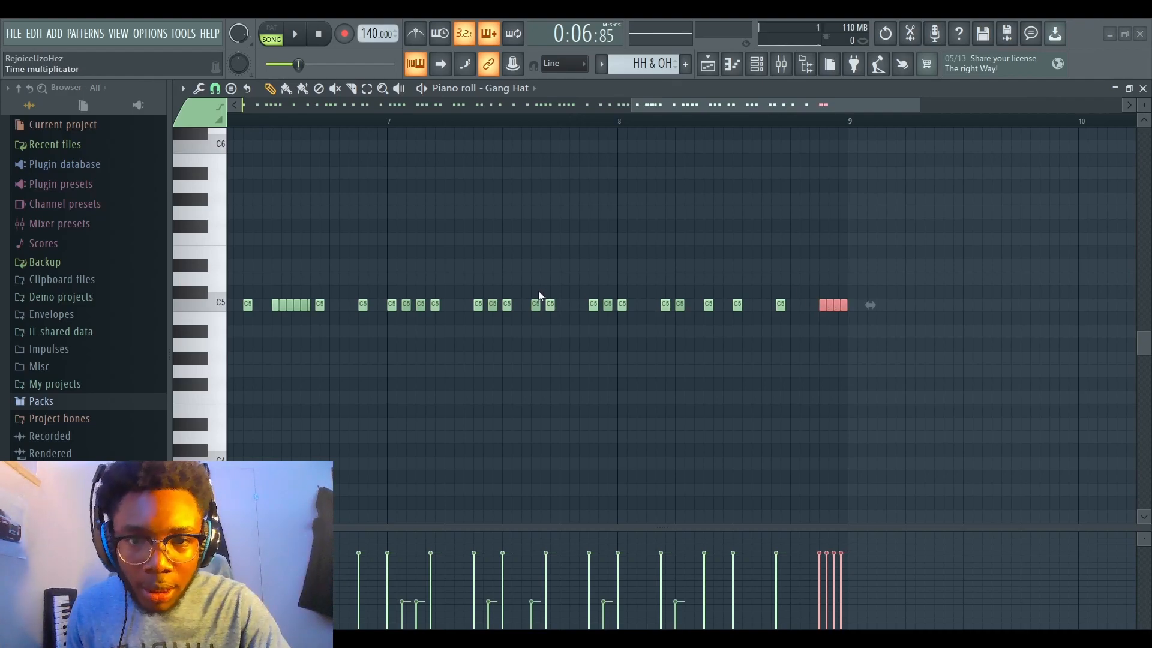
pyautogui.hotkey('ctrl', 'u')
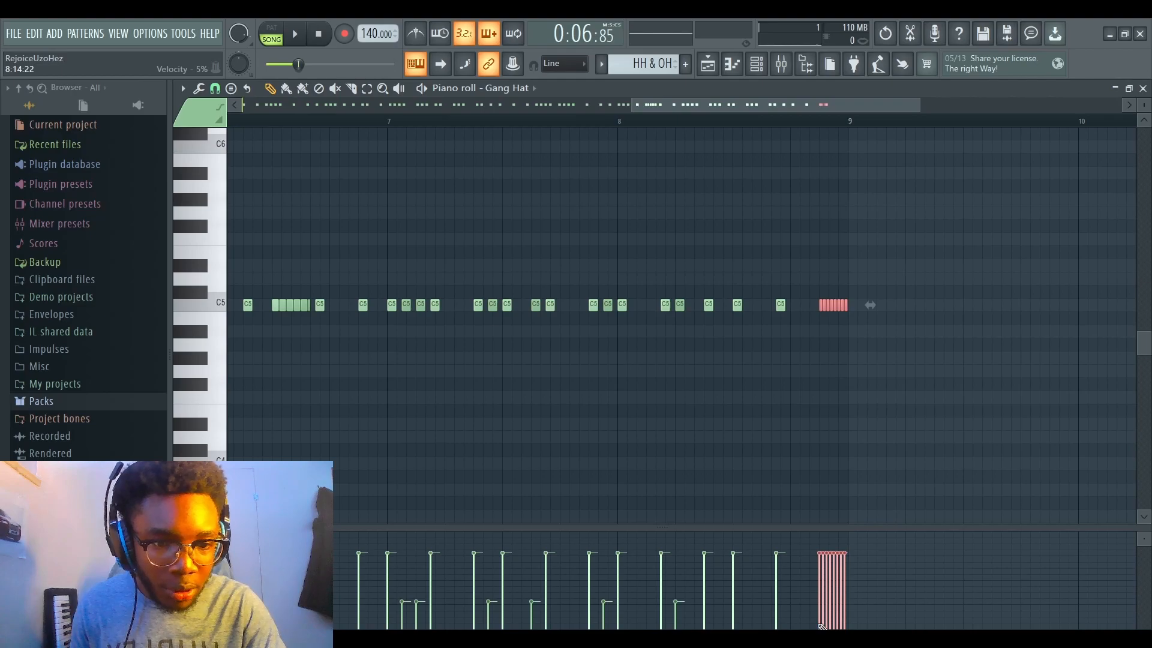
# Step: Draw a rising velocity ramp across the roll at the end of bar 8 and play the hi-hat pattern back
pyautogui.moveTo(822, 622); pyautogui.dragTo(848, 594)
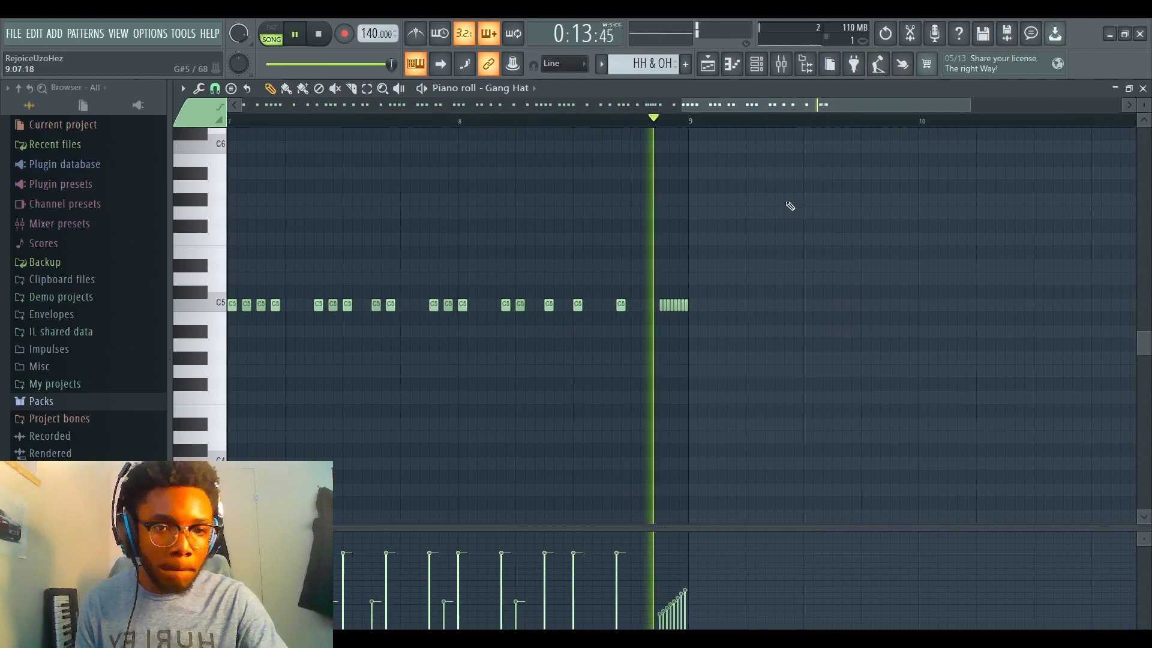
pyautogui.moveTo(800, 104); pyautogui.dragTo(674, 90)
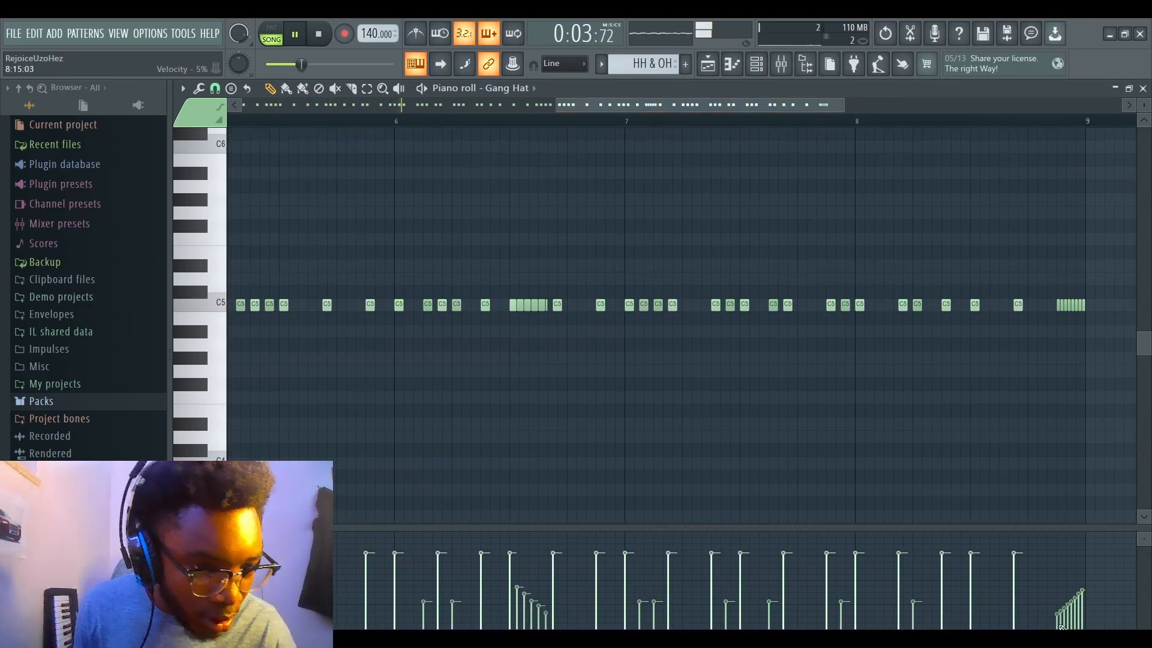
pyautogui.moveTo(1058, 620); pyautogui.dragTo(1083, 593)
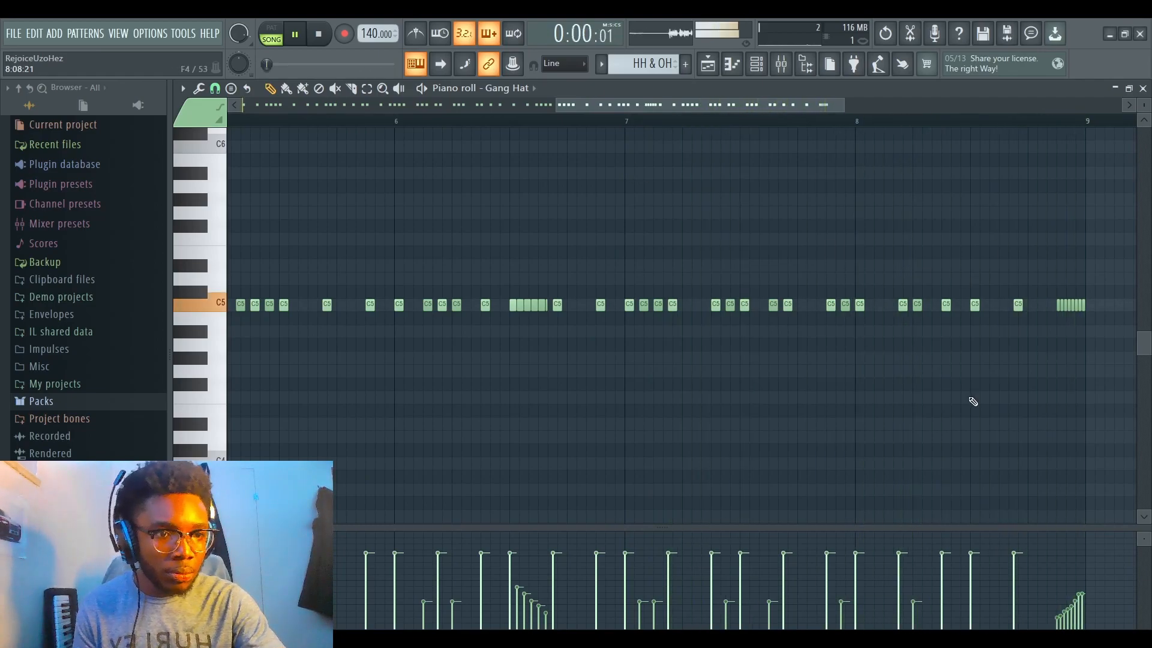
pyautogui.press('space')
# Step: Open the snare pattern with the CHOP SNARE 1 (OG) notes in the piano roll and audition C5
pyautogui.click(1142, 89)
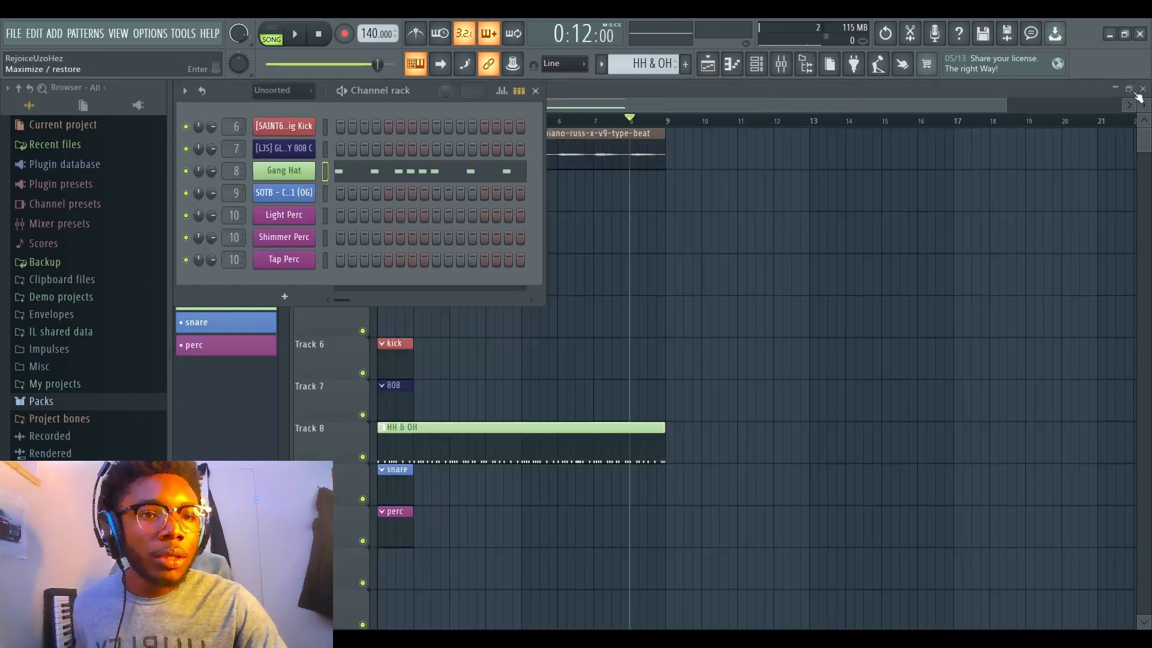
pyautogui.press('F6')
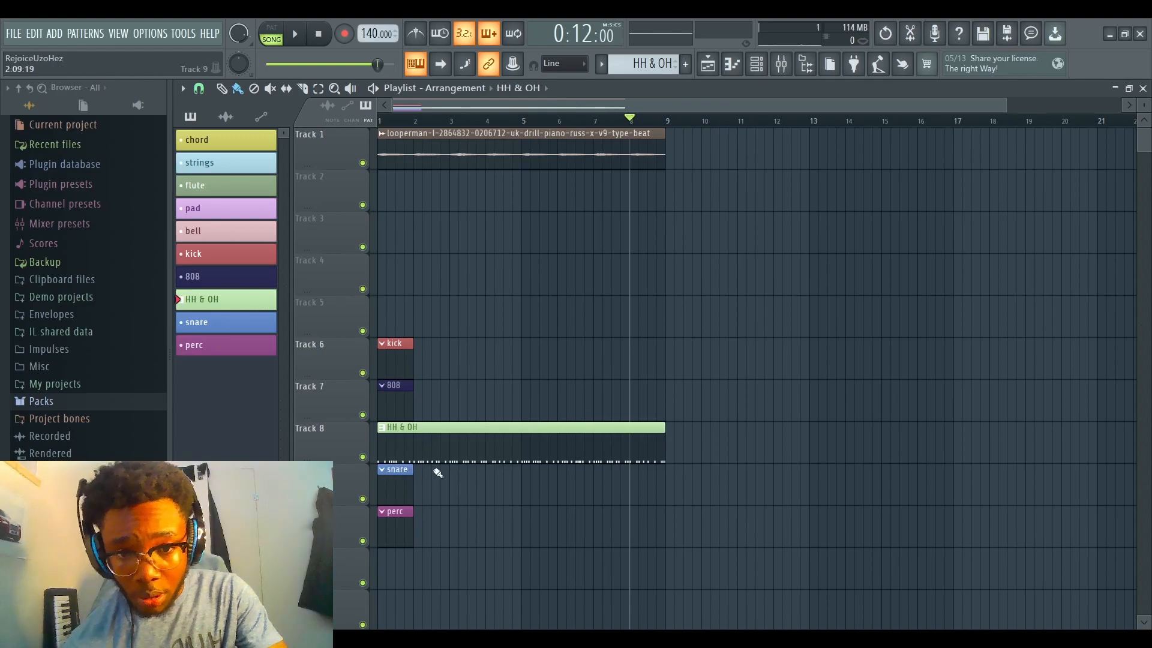
pyautogui.doubleClick(405, 482)
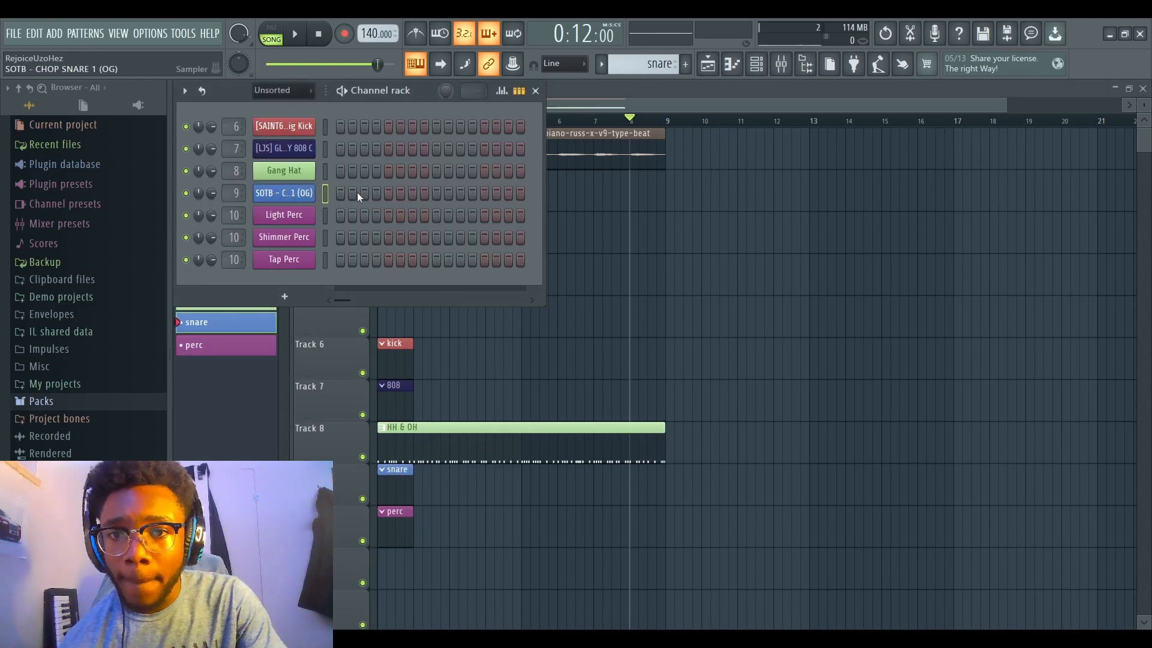
pyautogui.press('F7')
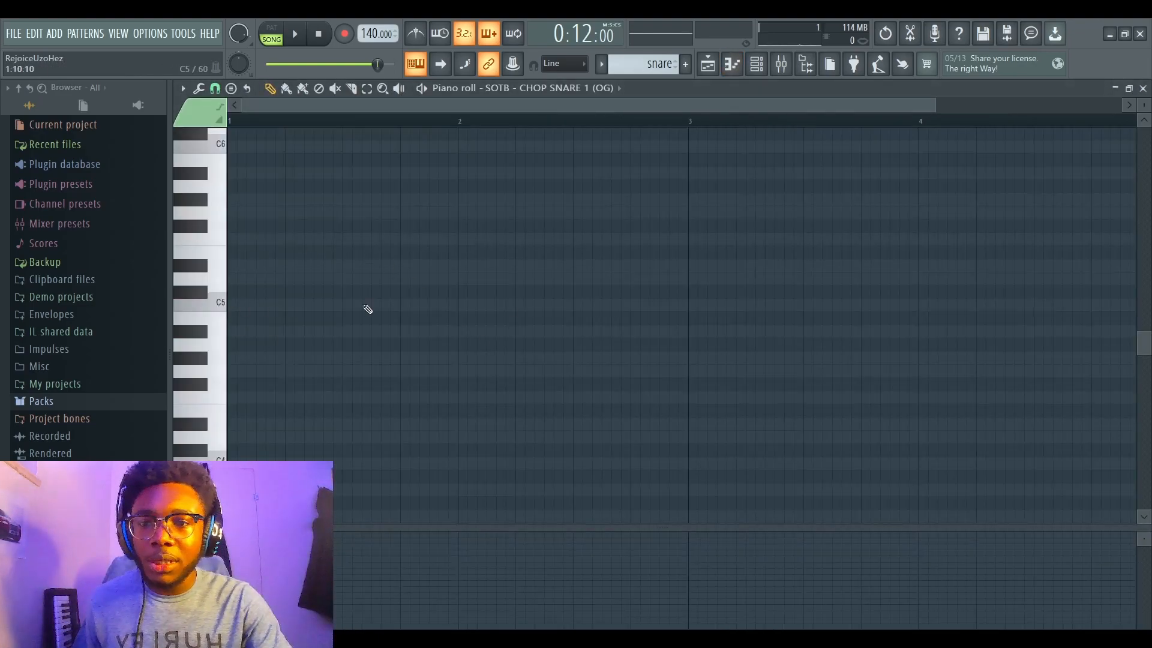
pyautogui.click(221, 305)
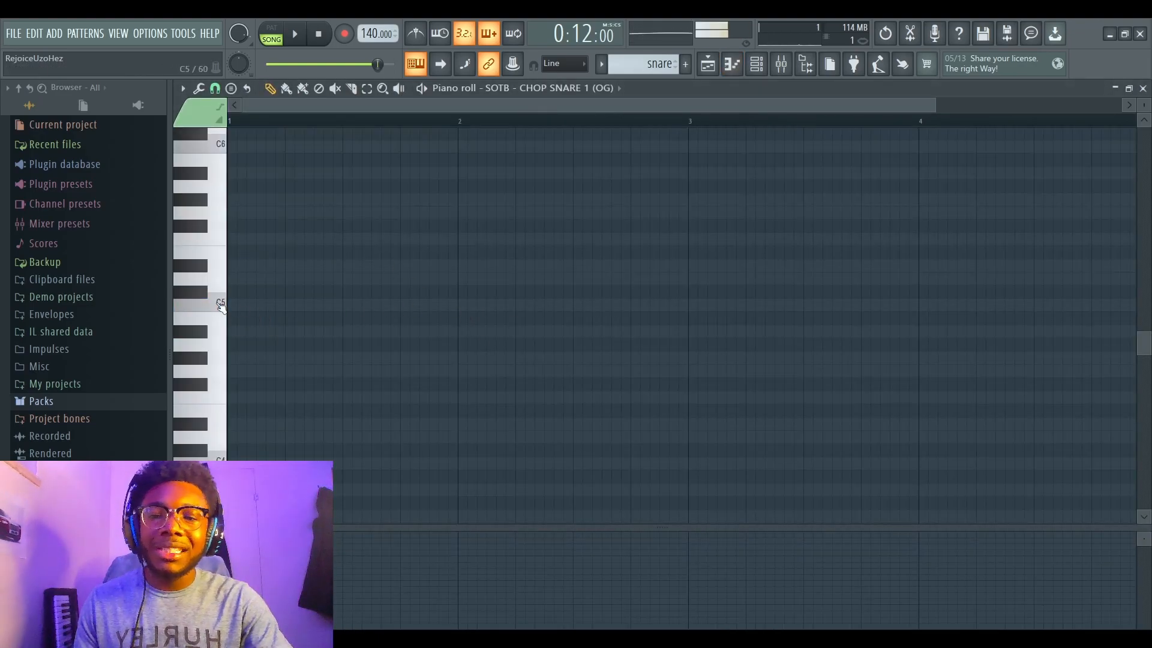
pyautogui.click(220, 304)
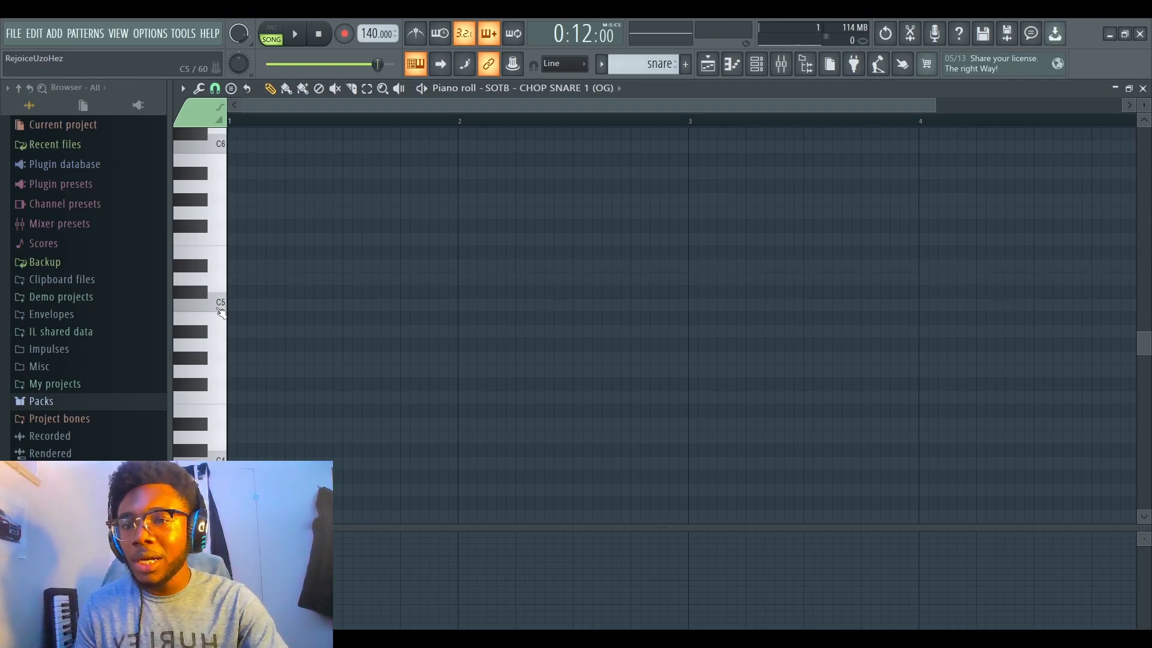
# Step: Add C5 snare notes on step 9 of bar 1 and step 13 of bar 2, and briefly play the song
pyautogui.click(348, 305)
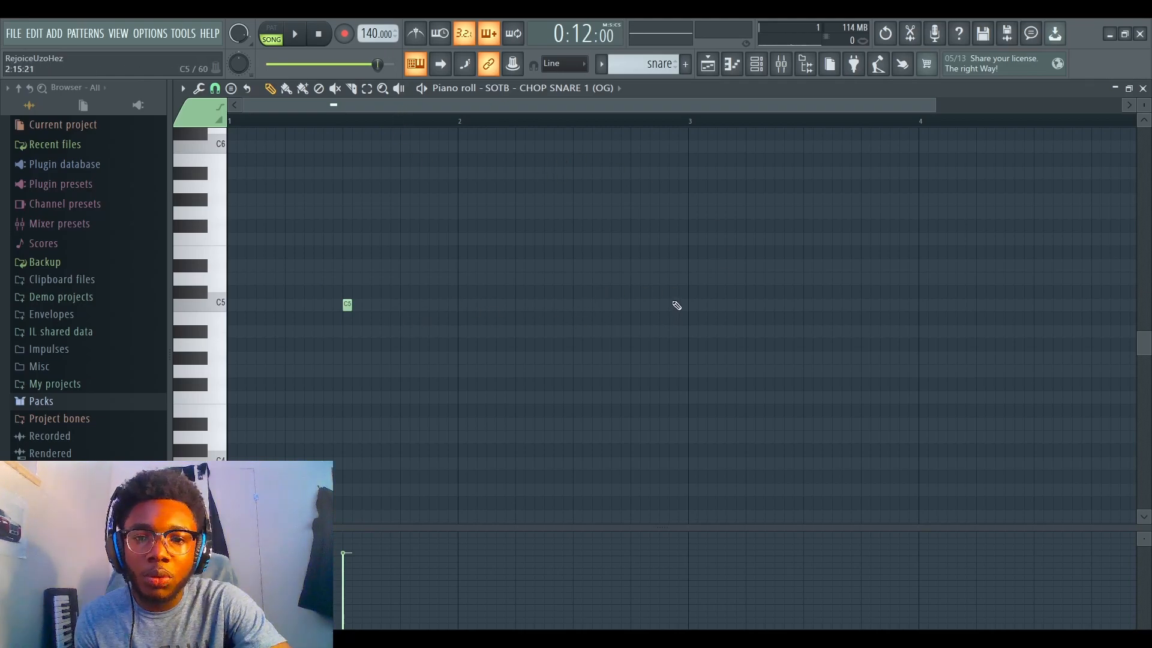
pyautogui.click(635, 306)
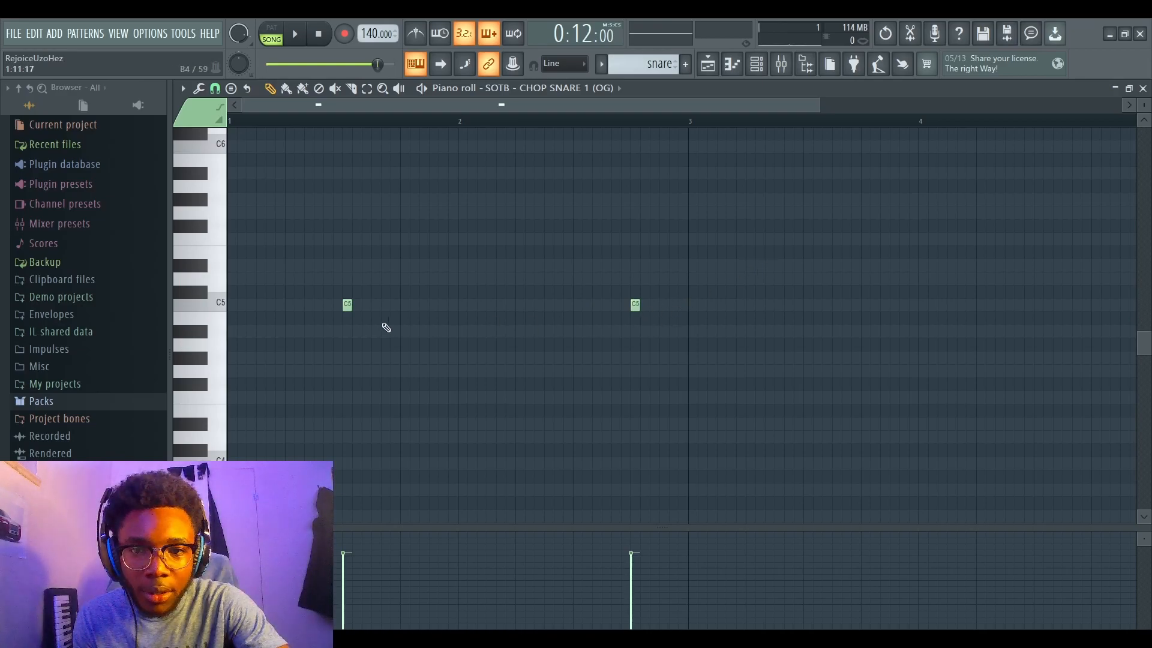
pyautogui.press('space')
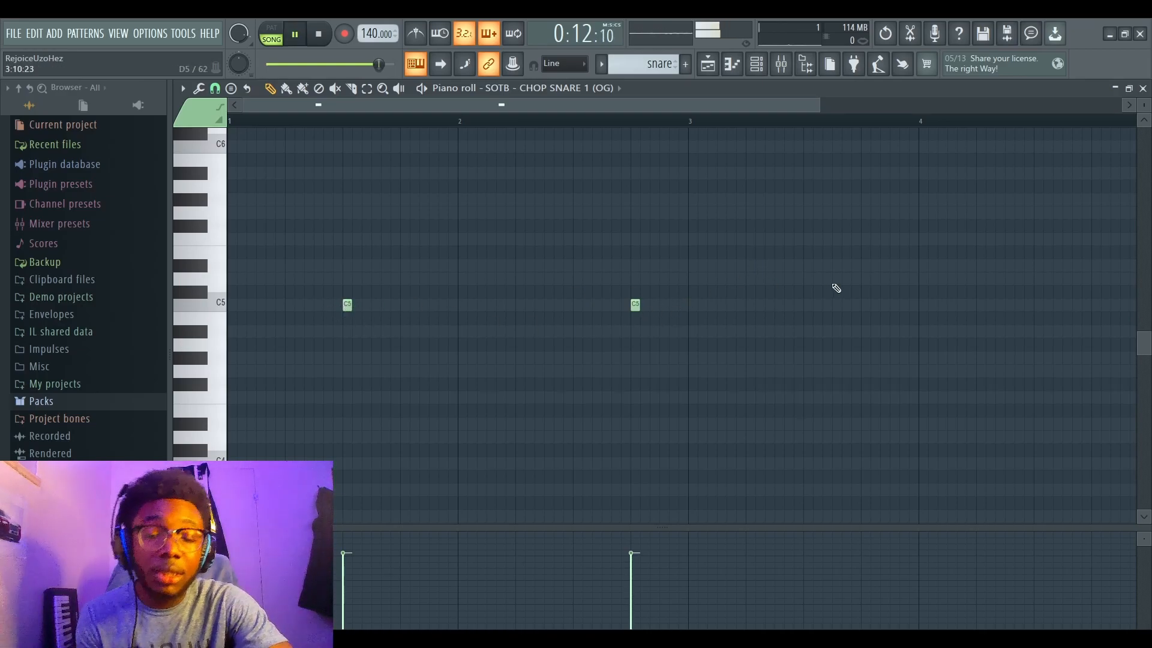
pyautogui.press('space')
# Step: Return the song position to the start and play the snare hits together with the hi-hats and piano loop
pyautogui.click(1142, 89)
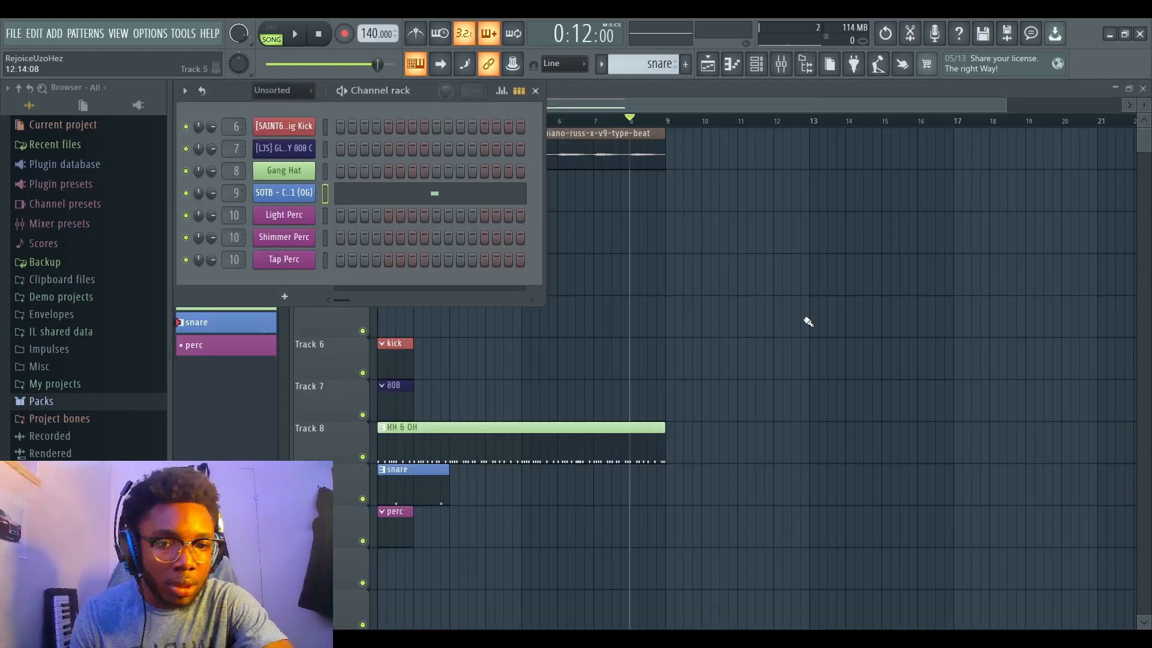
pyautogui.rightClick(720, 374)
pyautogui.press('Home')
pyautogui.doubleClick(414, 483)
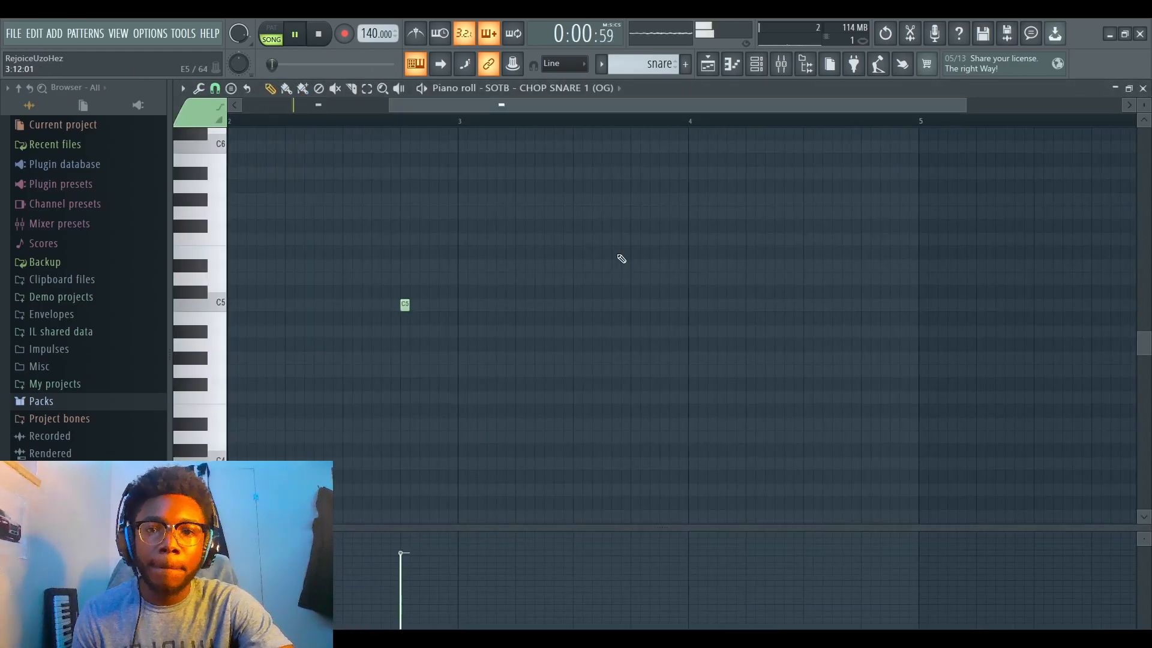
pyautogui.press('space')
pyautogui.moveTo(655, 97)
pyautogui.mouseDown()
pyautogui.moveTo(559, 99)
pyautogui.moveTo(662, 105)
pyautogui.mouseUp()
pyautogui.press('space')
# Step: Duplicate the two C5 snare notes from bars 1–2 into bars 3–4 and clear the selection
pyautogui.hotkey('ctrl', 'a')
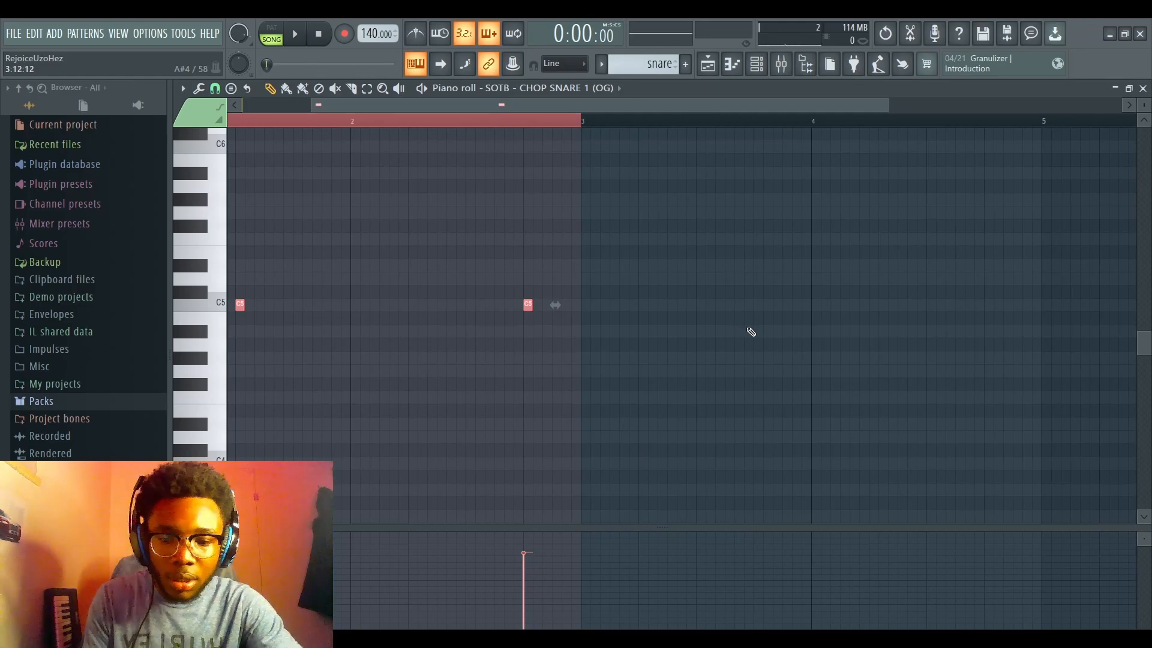
pyautogui.hotkey('ctrl', 'b')
pyautogui.hotkey('ctrl', 'd')
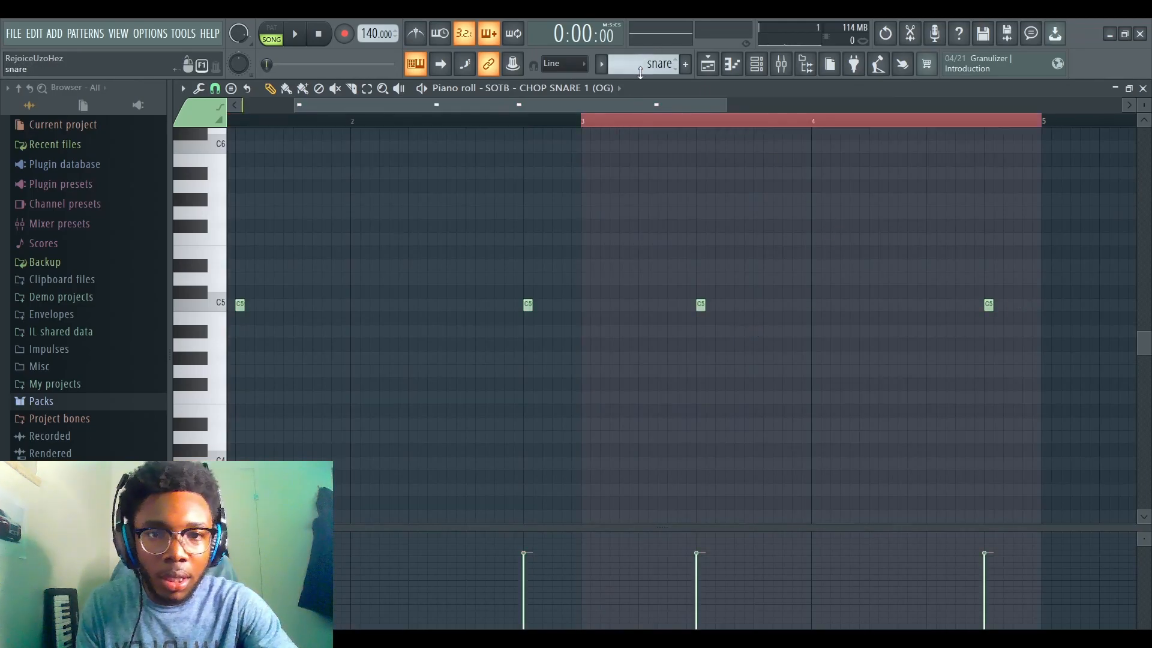
# Step: Add an extra C5 snare in bar 4, place it on step 5, and play it back
pyautogui.click(929, 308)
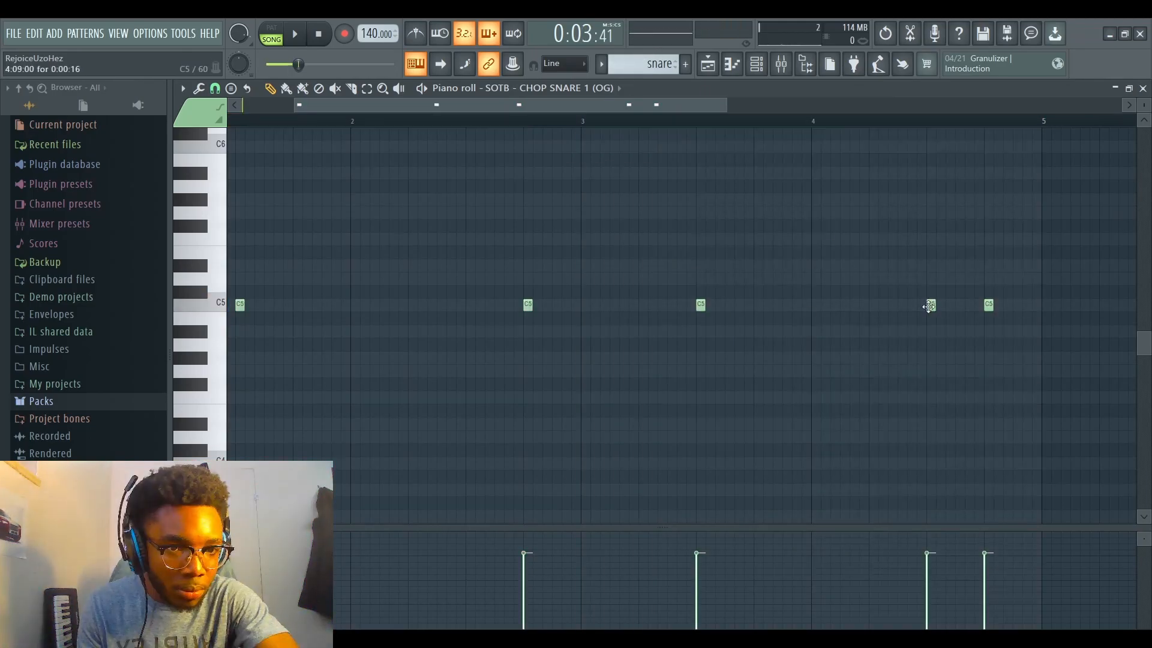
pyautogui.press('space')
pyautogui.moveTo(929, 308); pyautogui.dragTo(872, 308)
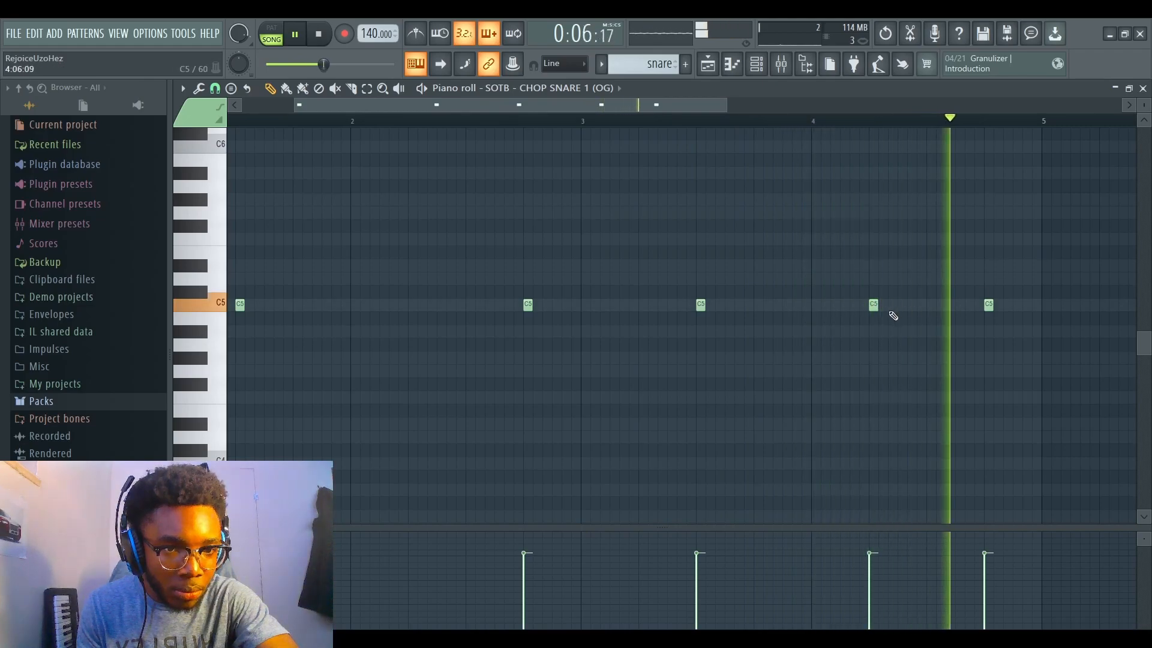
pyautogui.press('space')
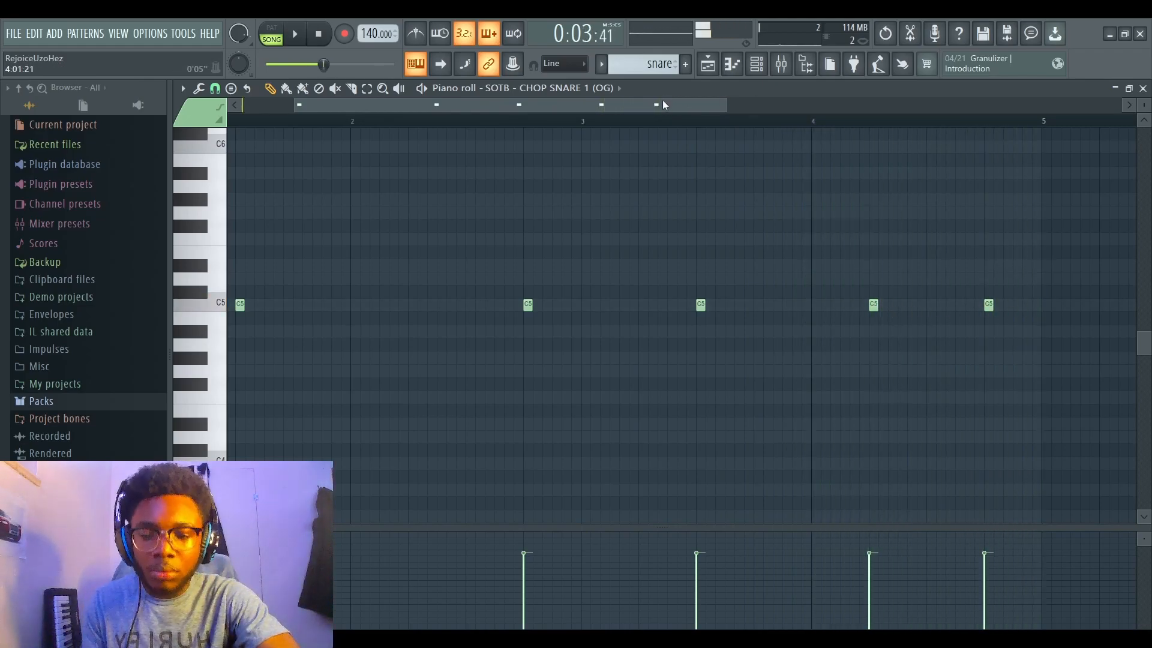
# Step: Duplicate the four-bar snare pattern into bars 5–8 and play it from the start of bar 5
pyautogui.hotkey('ctrl', 'a')
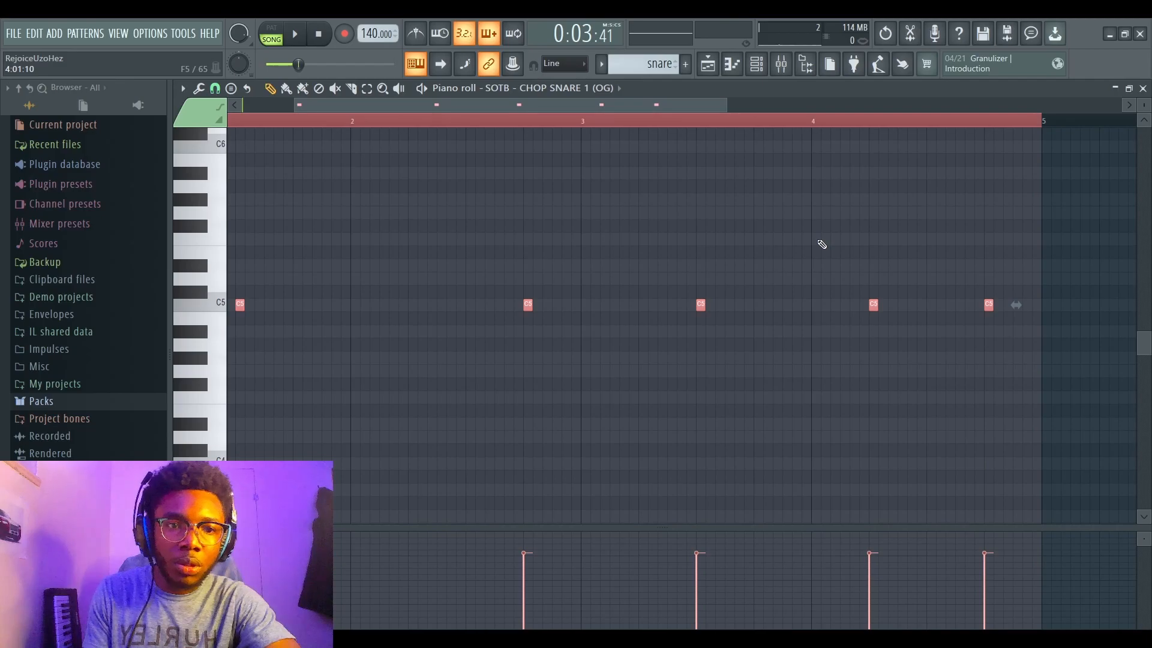
pyautogui.hotkey('ctrl', 'b')
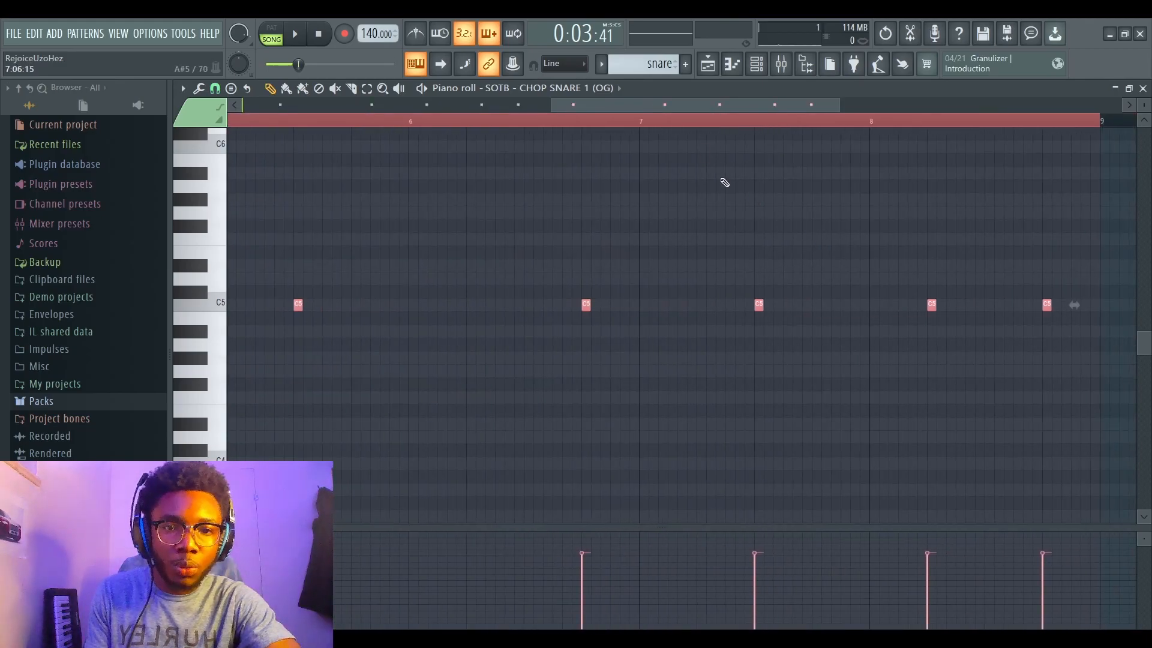
pyautogui.moveTo(713, 102); pyautogui.dragTo(673, 106)
pyautogui.press('space')
pyautogui.click(413, 120)
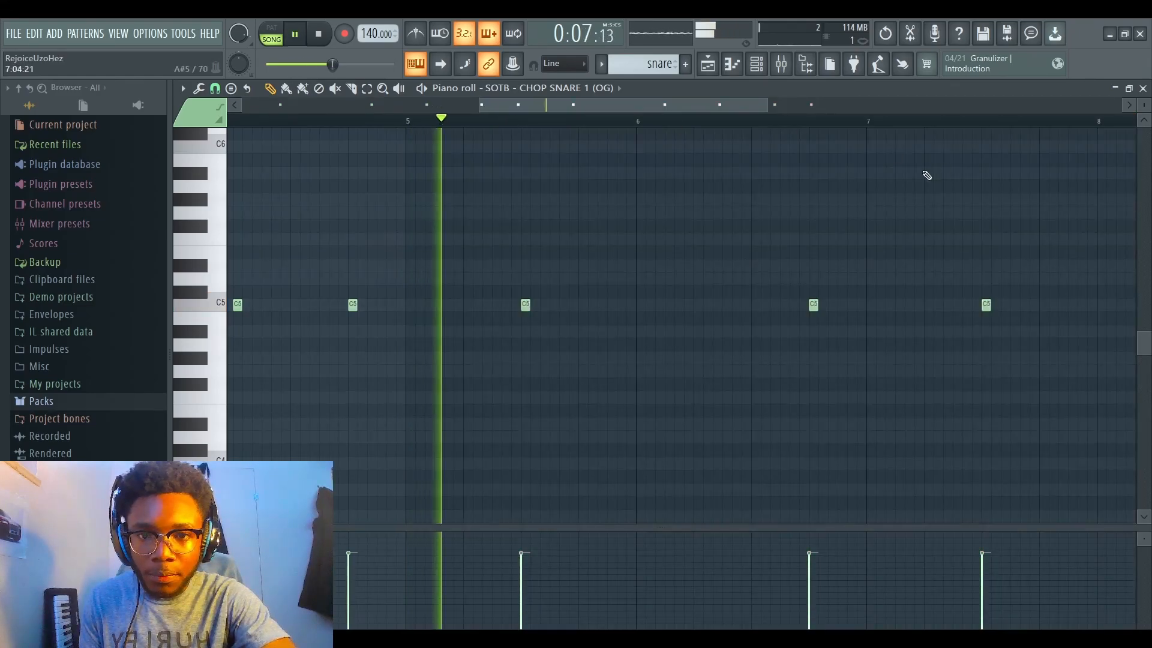
# Step: Move the first snare note of bar 8 from step 5 to step 11 and listen to the change
pyautogui.moveTo(647, 105); pyautogui.dragTo(774, 187)
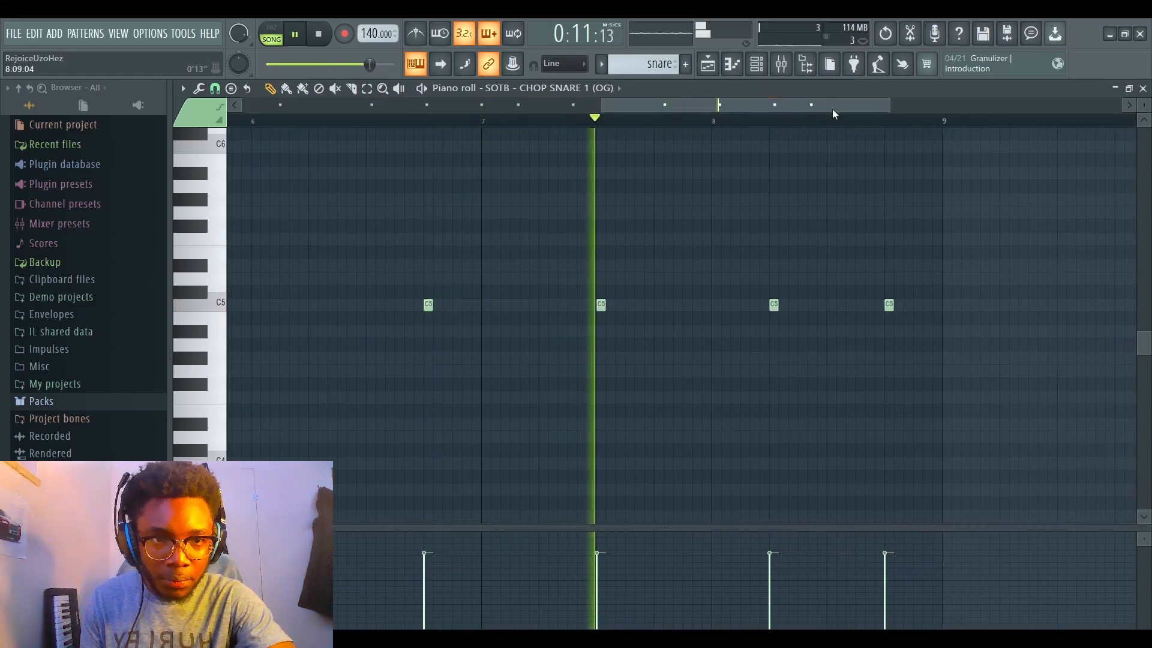
pyautogui.press('space')
pyautogui.moveTo(773, 306); pyautogui.dragTo(861, 313)
pyautogui.press('space')
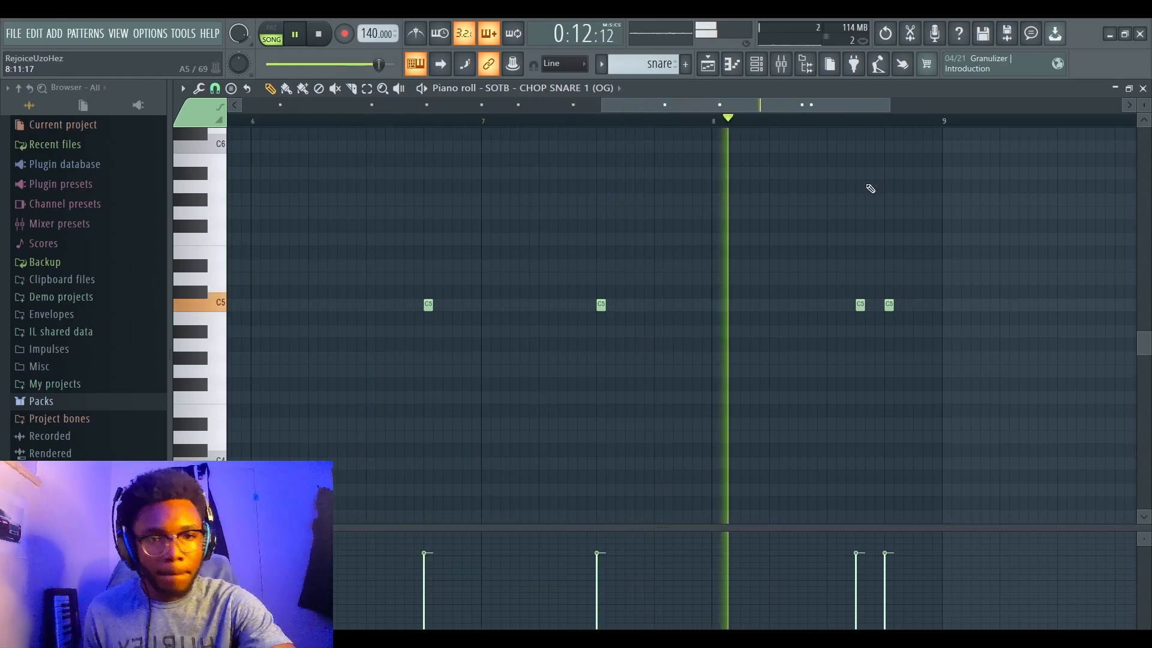
pyautogui.press('space')
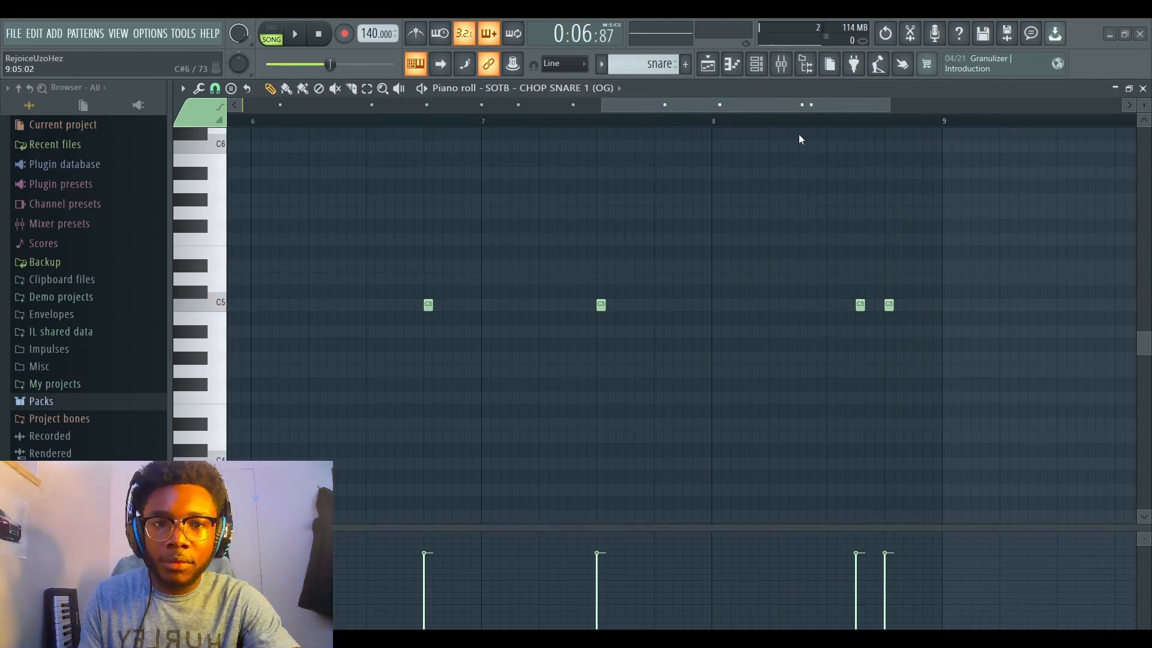
# Step: Close the piano roll and play the playlist from the start with the piano loop, hi-hats and snares
pyautogui.click(1144, 88)
pyautogui.press('F6')
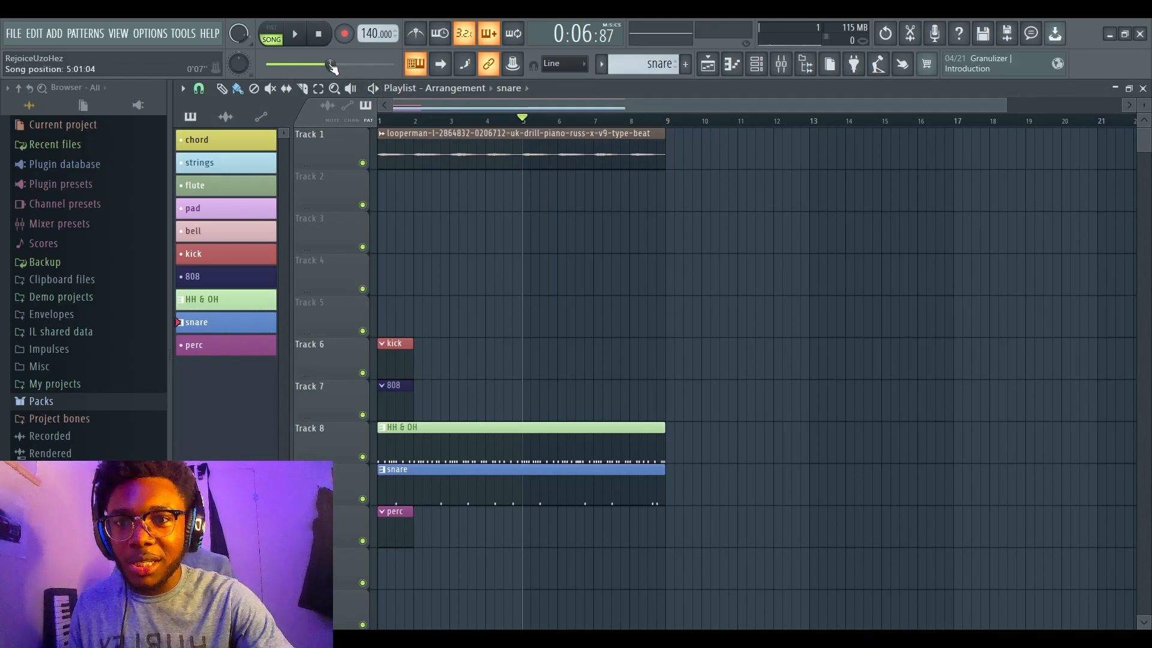
pyautogui.press('space')
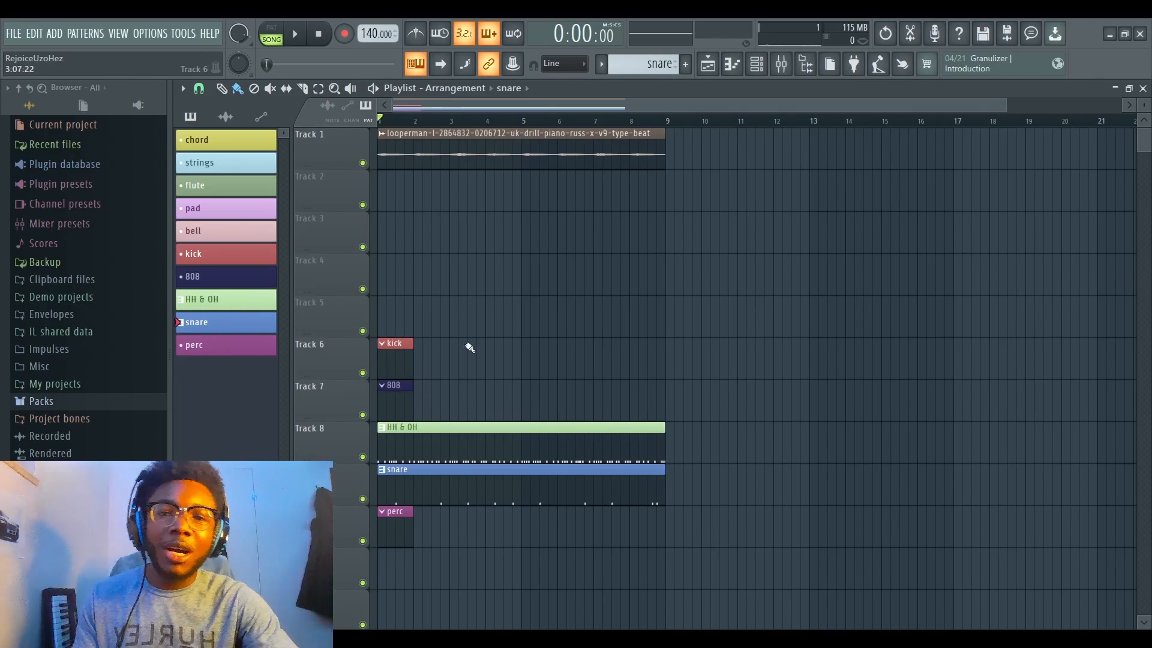
pyautogui.press('space')
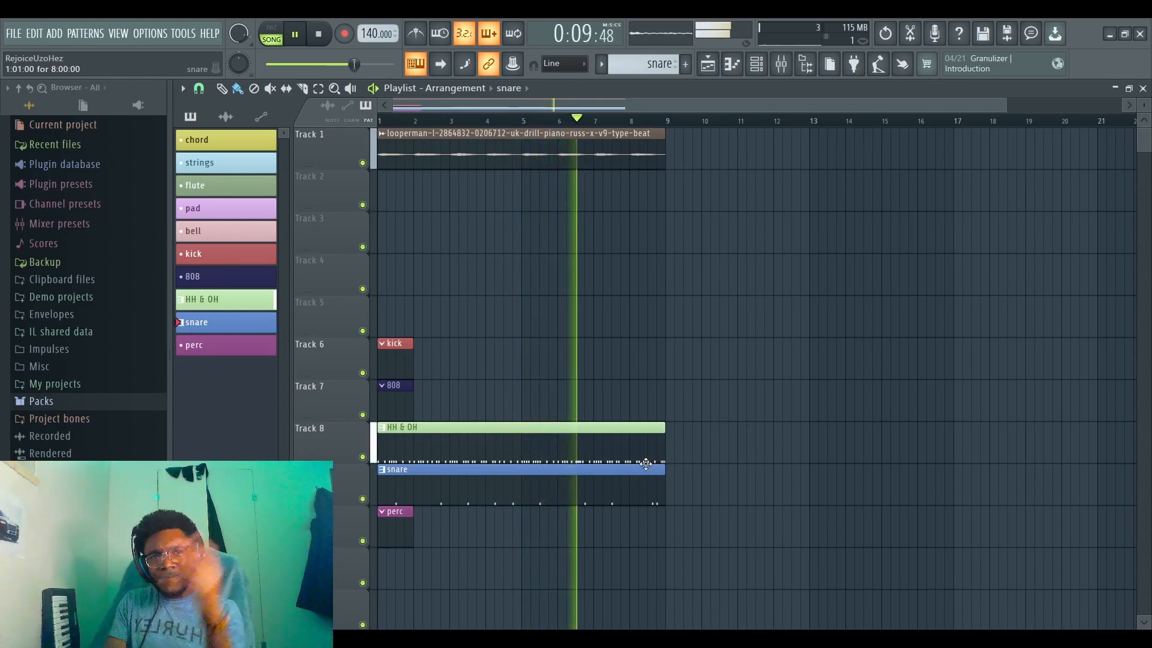
pyautogui.press('space')
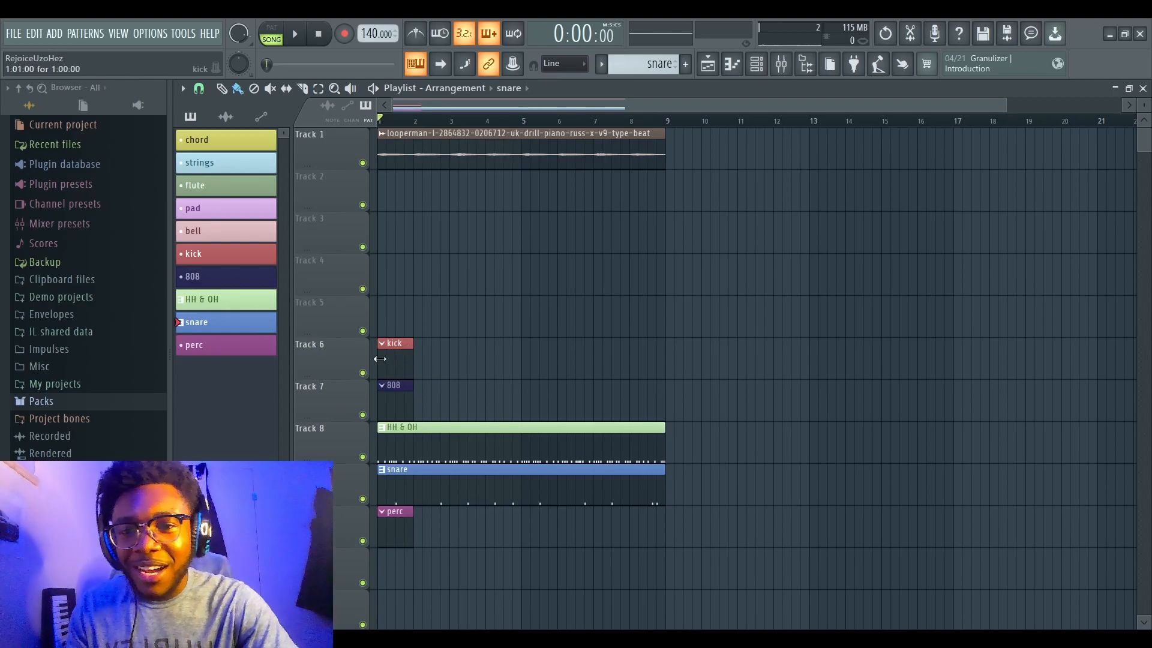
# Step: Open the kick pattern with the [SAINT6] Big Kick notes in the piano roll and audition C5 repeatedly
pyautogui.doubleClick(401, 355)
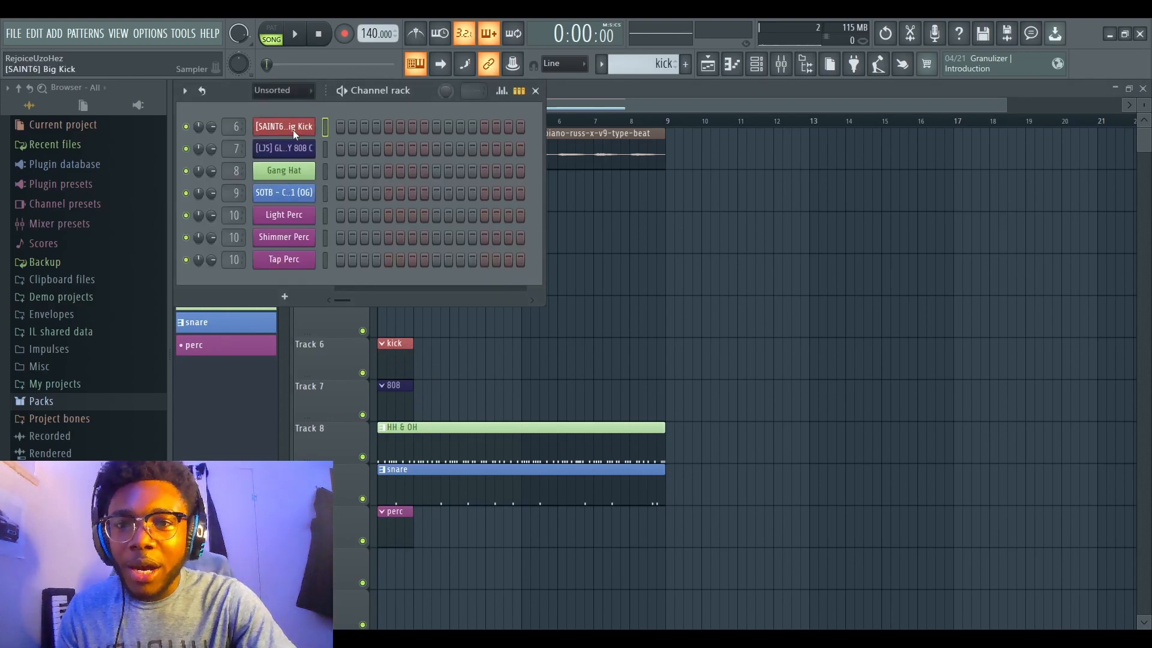
pyautogui.press('F7')
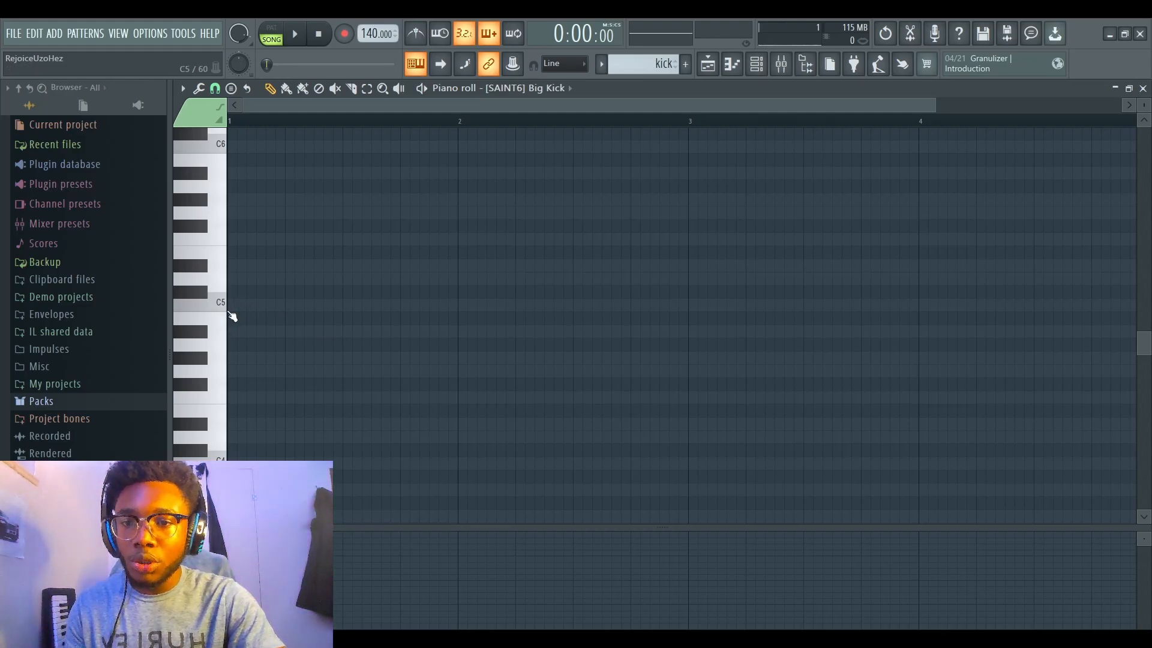
pyautogui.click(222, 308)
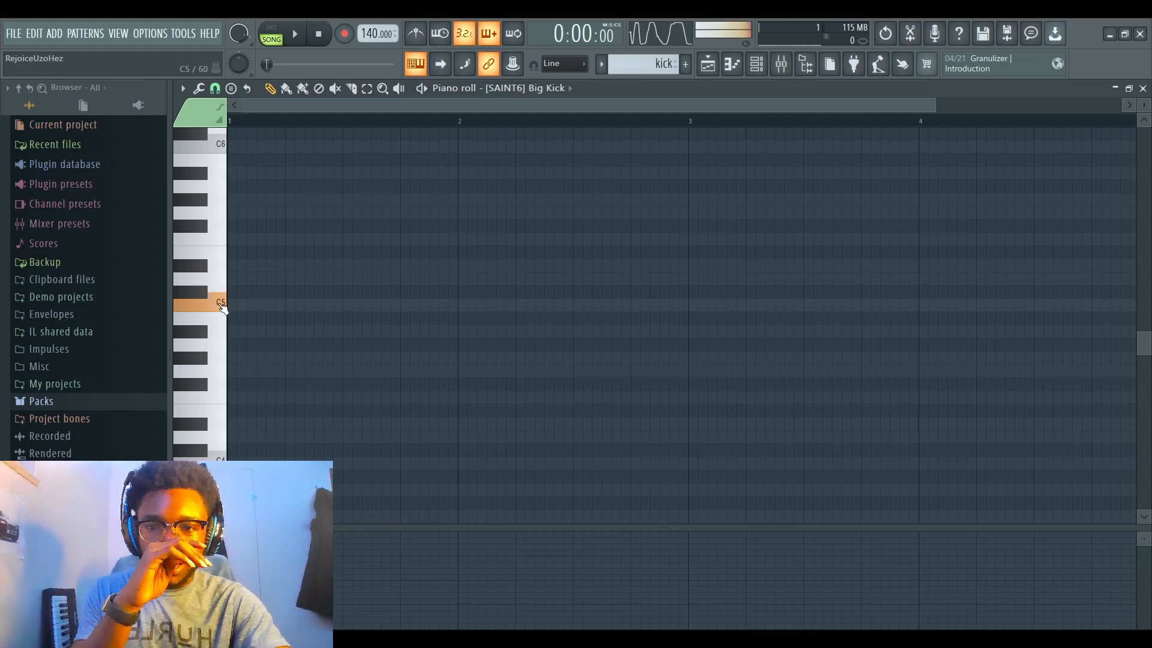
pyautogui.click(222, 308)
pyautogui.click(222, 308)
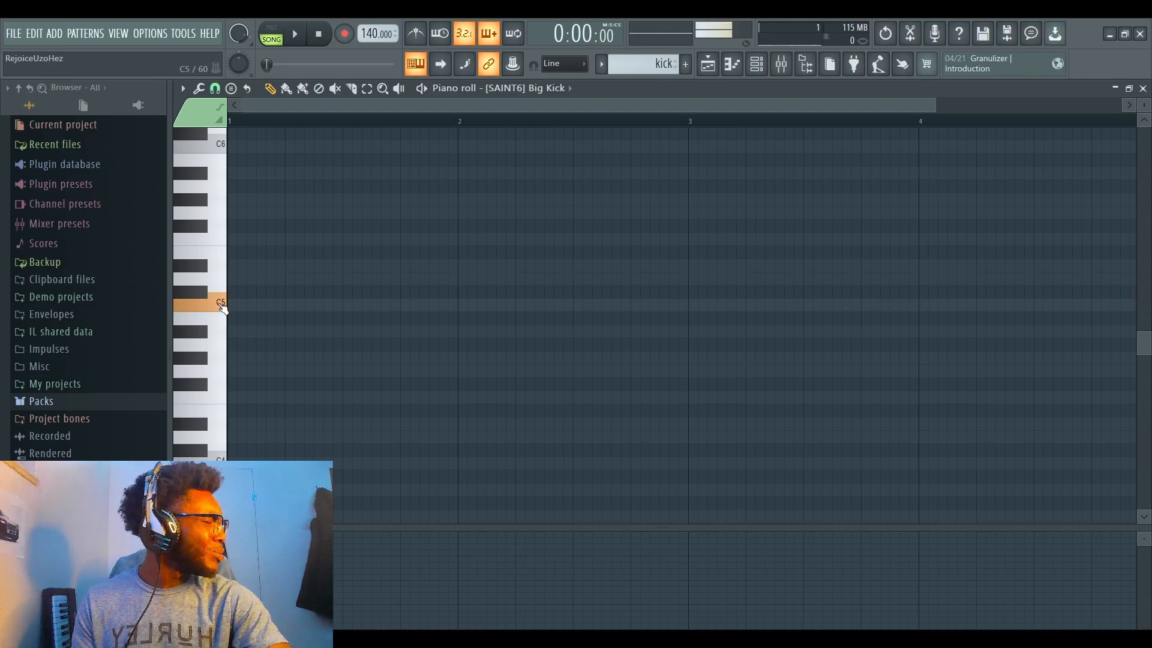
pyautogui.click(222, 308)
pyautogui.click(220, 303)
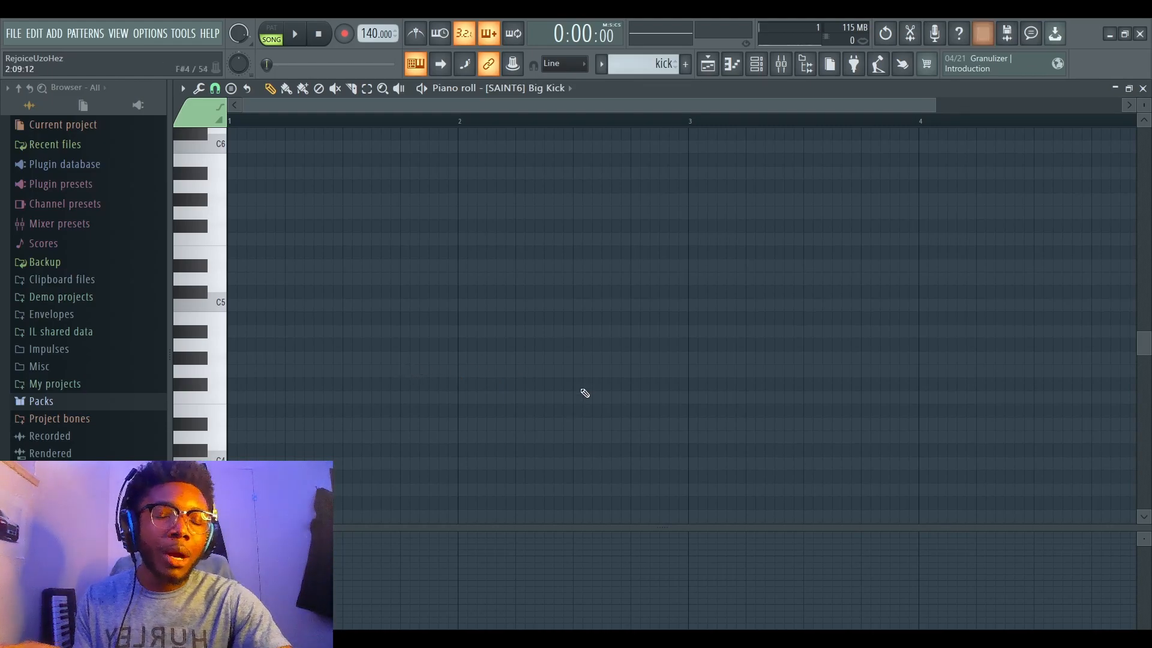
pyautogui.click(225, 307)
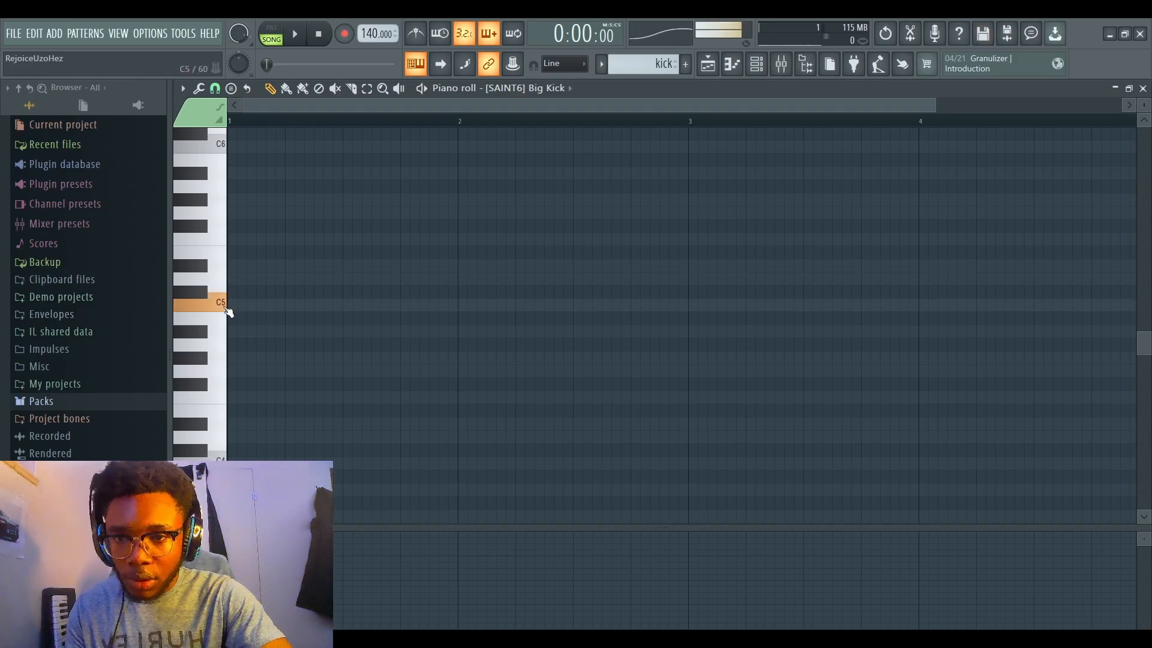
pyautogui.click(225, 307)
pyautogui.click(226, 309)
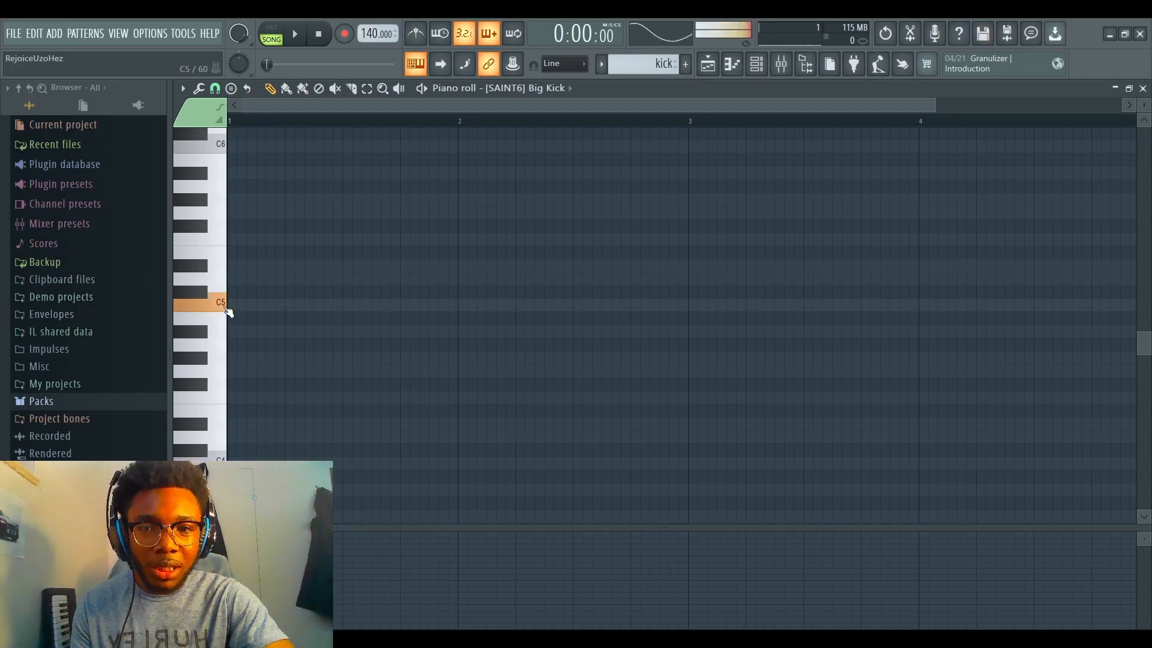
pyautogui.click(226, 309)
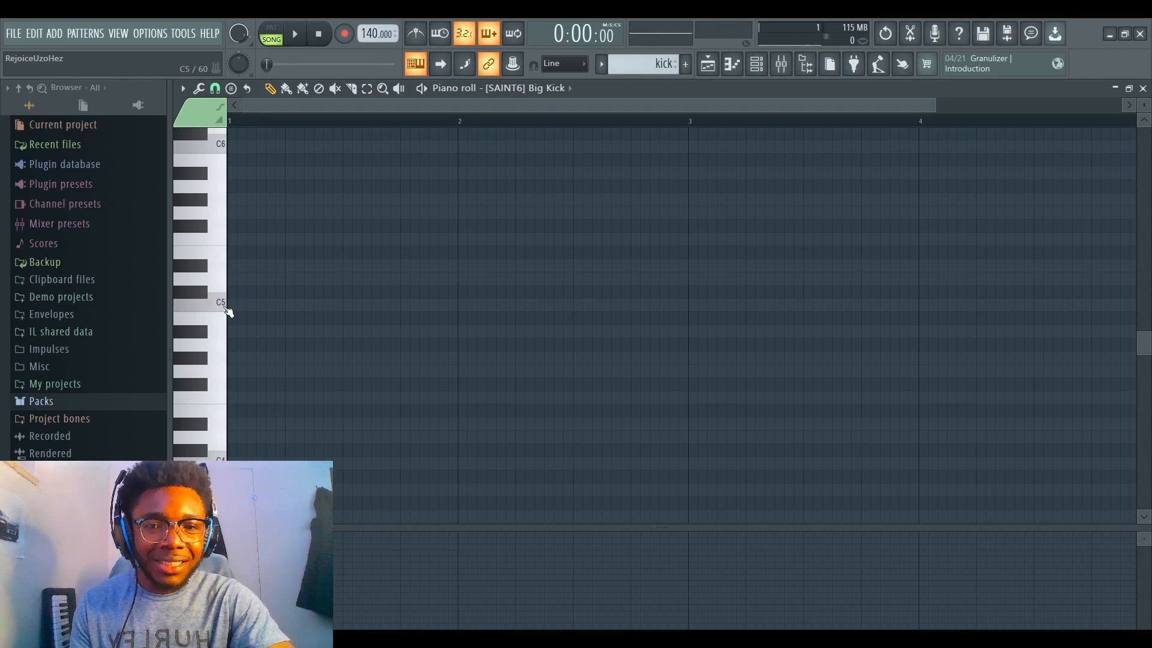
# Step: Add a C5 kick note at the very start of bar 1 and audition the sound
pyautogui.click(234, 307)
pyautogui.click(232, 305)
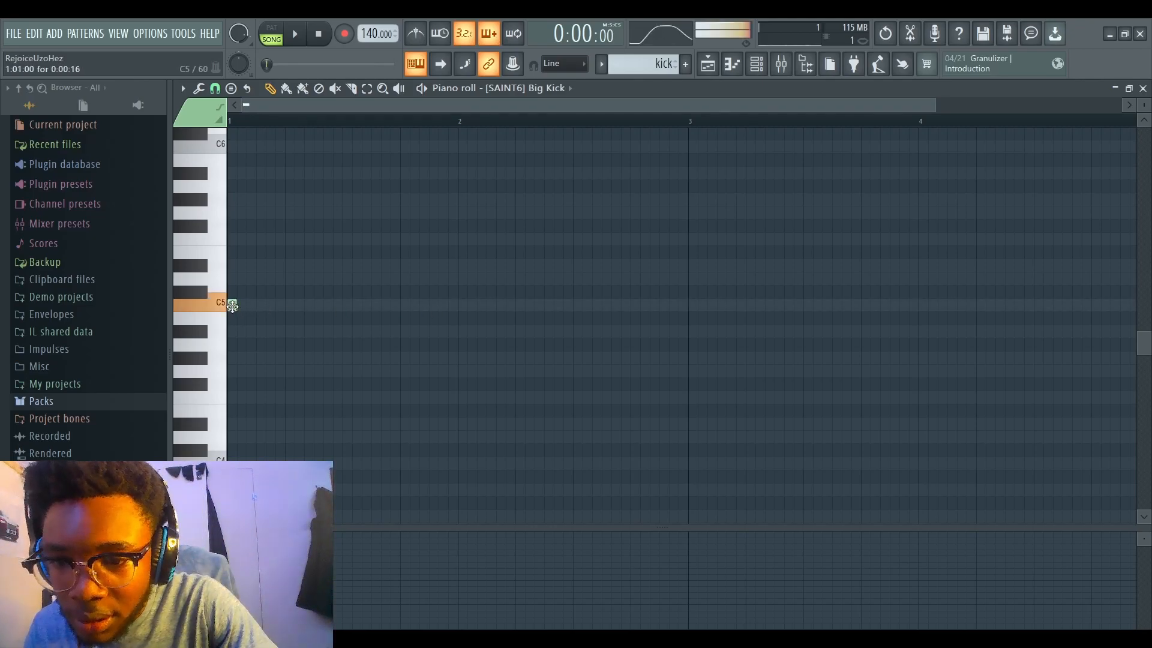
pyautogui.click(225, 305)
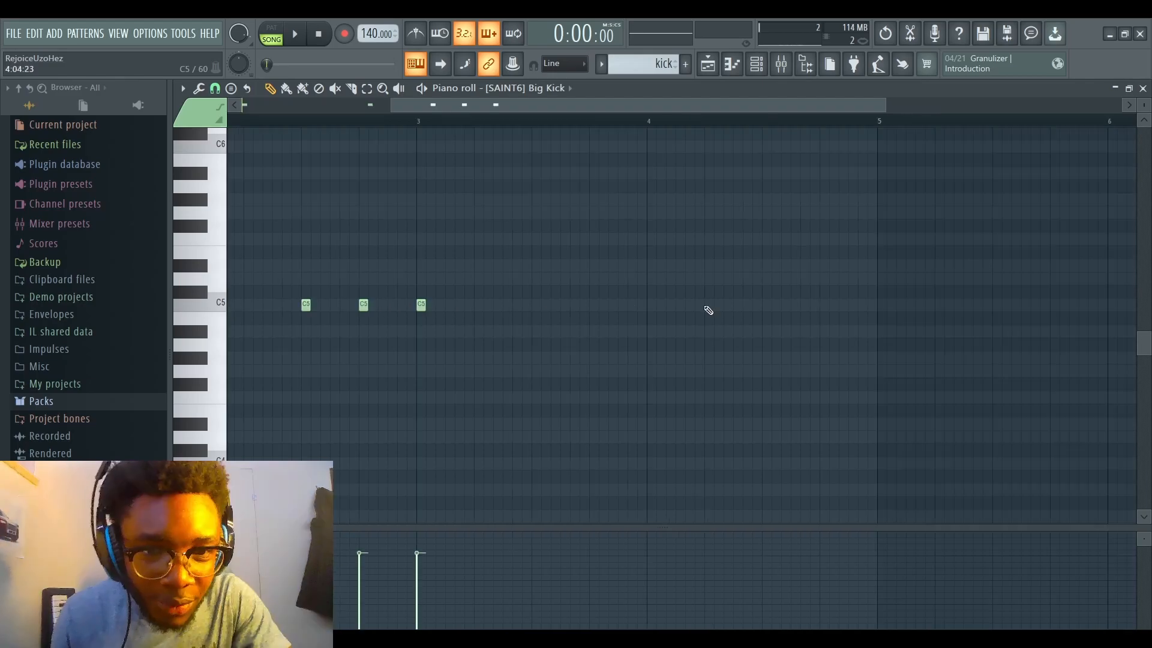
# Step: Add C5 kick notes on steps 3, 4 and 5 of bar 4 with rising velocities, and play them back
pyautogui.click(708, 306)
pyautogui.click(694, 307)
pyautogui.click(680, 307)
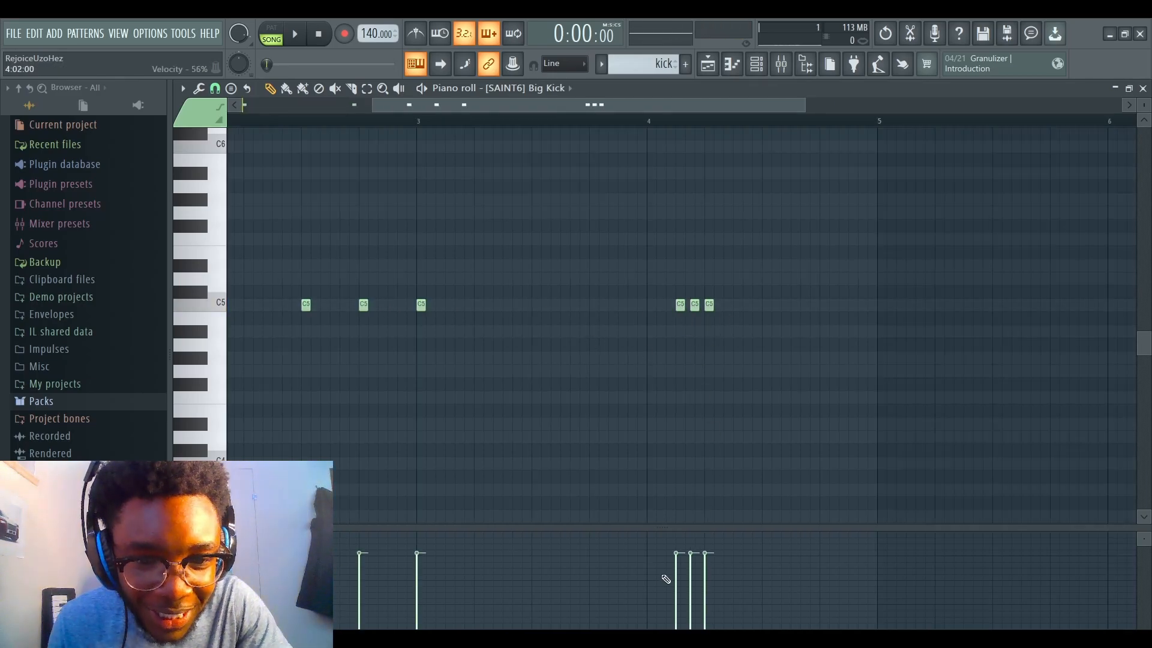
pyautogui.click(683, 598)
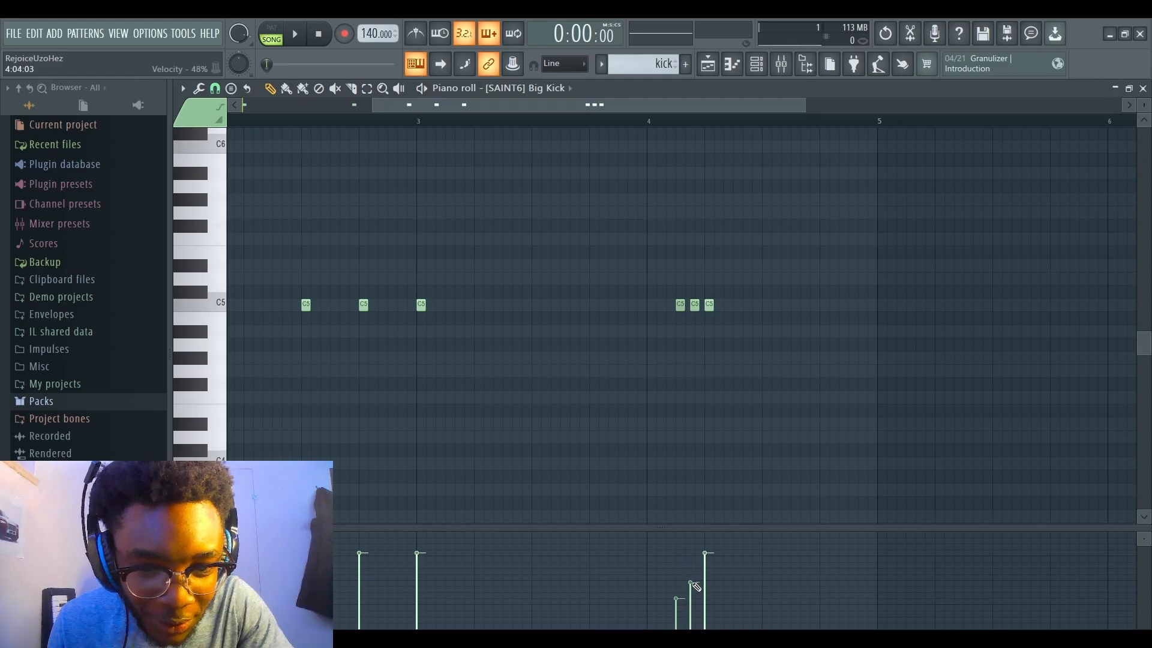
pyautogui.moveTo(564, 110); pyautogui.dragTo(722, 101)
pyautogui.press('space')
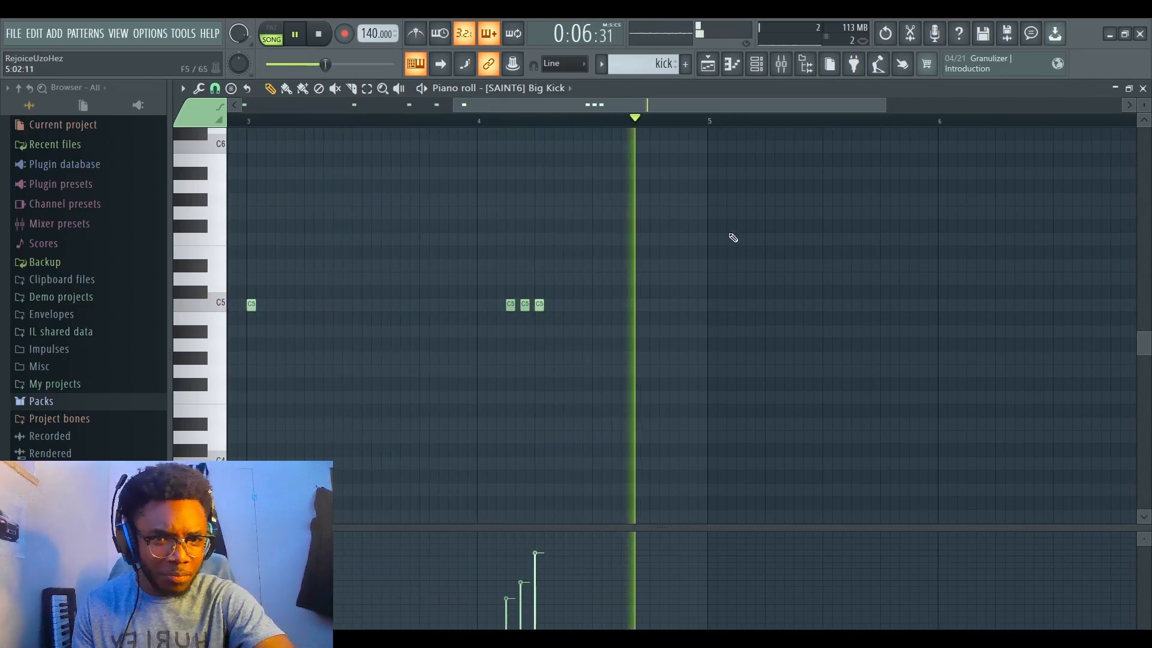
pyautogui.press('space')
# Step: Move the three-note kick roll four steps earlier to start on step 15 of bar 3, and play the pattern
pyautogui.moveTo(504, 274); pyautogui.dragTo(575, 326)
pyautogui.moveTo(508, 304); pyautogui.dragTo(450, 303)
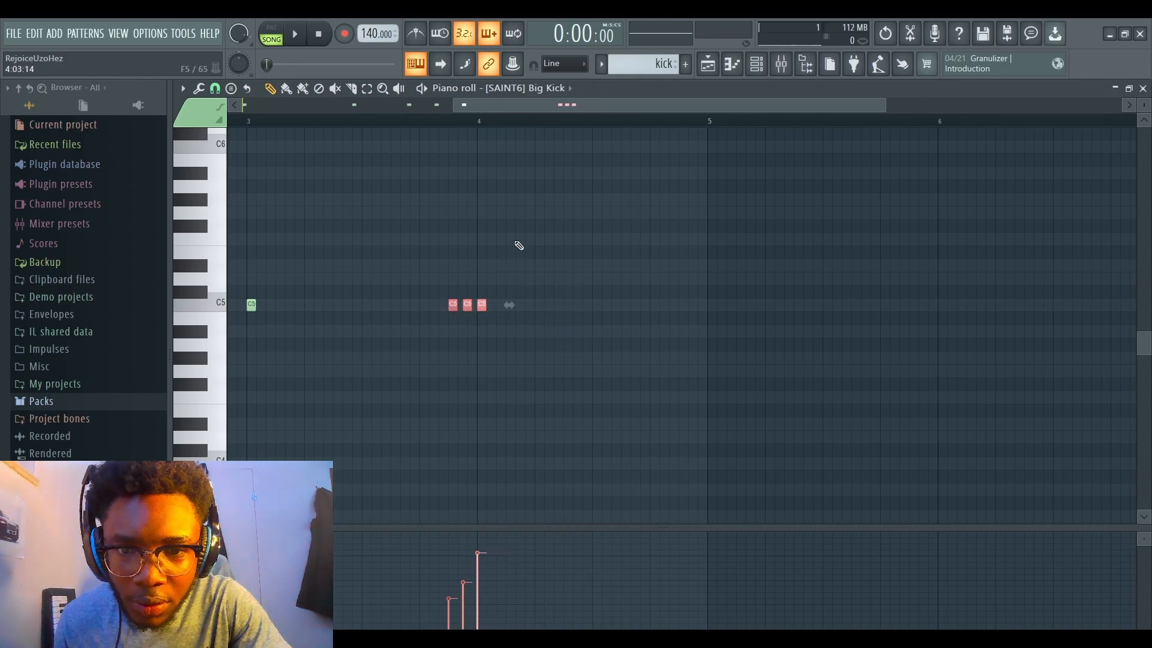
pyautogui.keyDown('ctrl'); pyautogui.click(514, 252); pyautogui.keyUp('ctrl')
pyautogui.press('space')
pyautogui.moveTo(675, 103); pyautogui.dragTo(580, 108)
pyautogui.press('space')
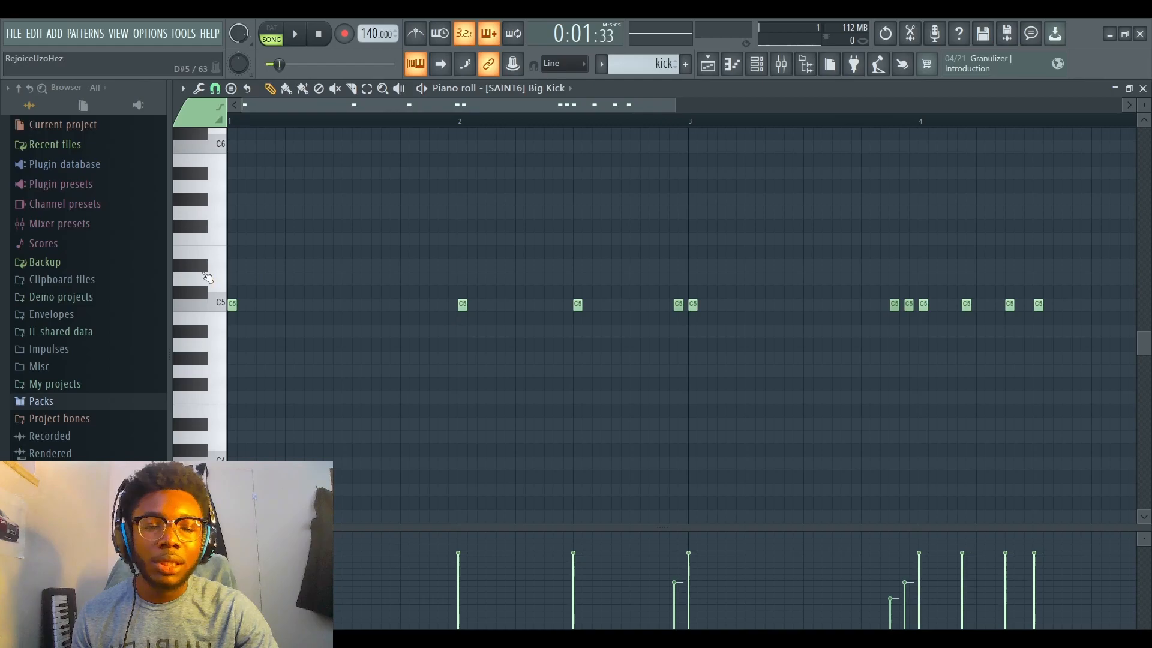
# Step: Return the song position to the start and play the four-bar kick pattern with the other parts
pyautogui.hscroll(5, 580, 204)
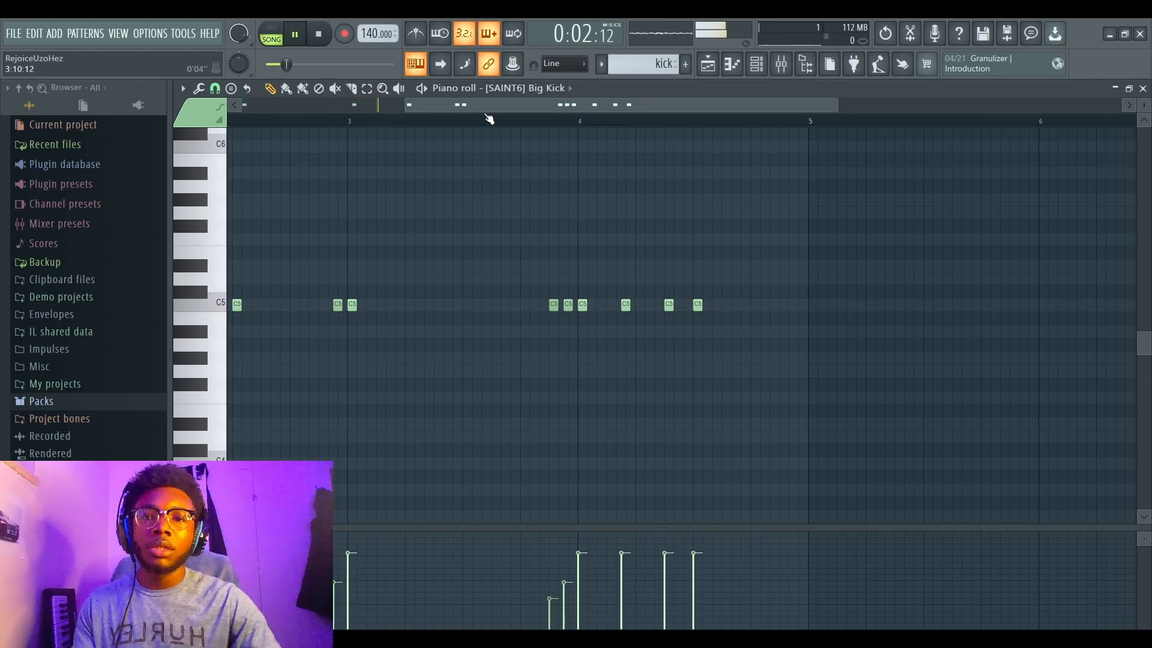
pyautogui.moveTo(460, 107); pyautogui.dragTo(291, 105)
pyautogui.moveTo(279, 64); pyautogui.dragTo(264, 65)
pyautogui.press('space')
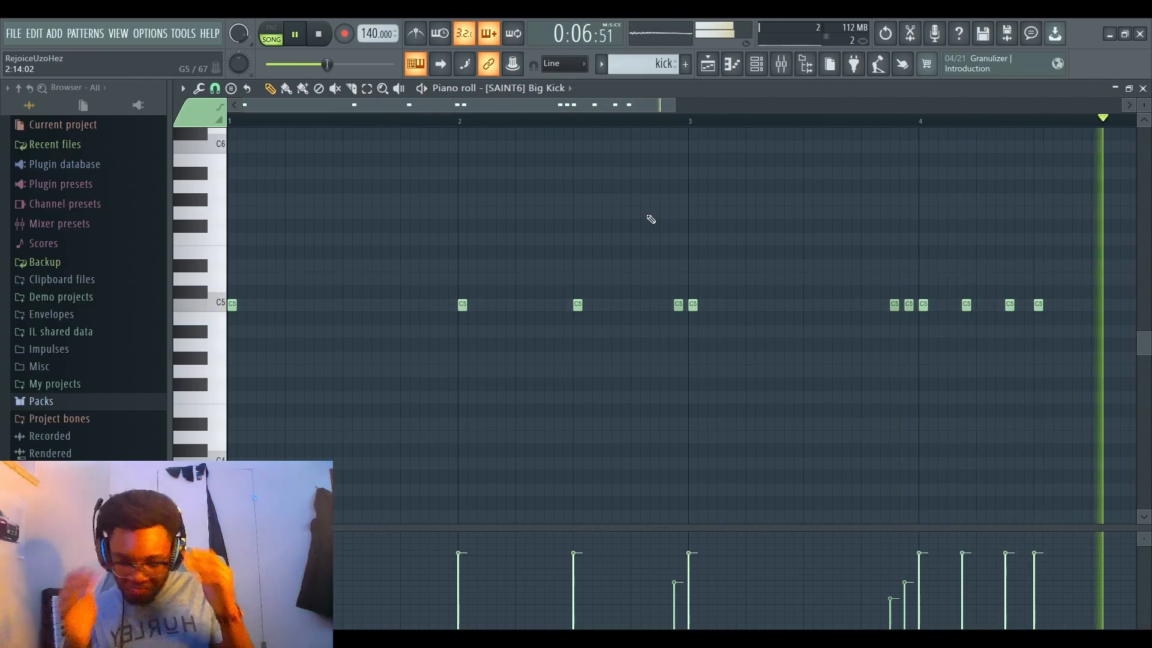
pyautogui.press('space')
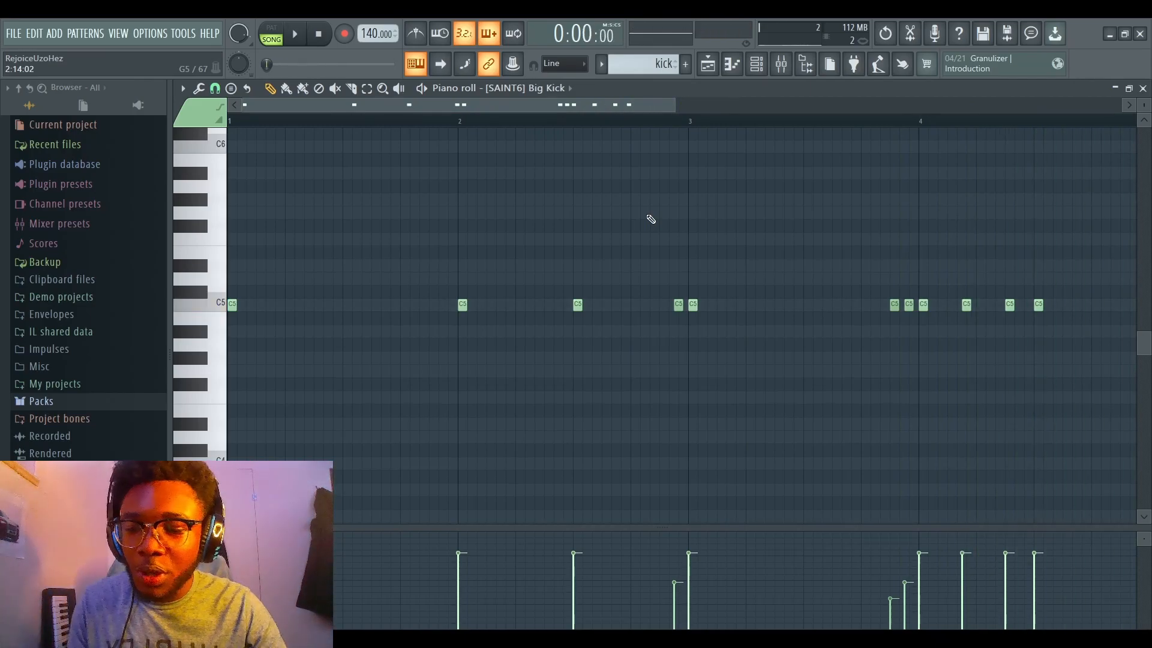
# Step: Duplicate all kick notes from bars 1–4 into bars 5–8
pyautogui.hotkey('ctrl', 'a')
pyautogui.hotkey('ctrl', 'b')
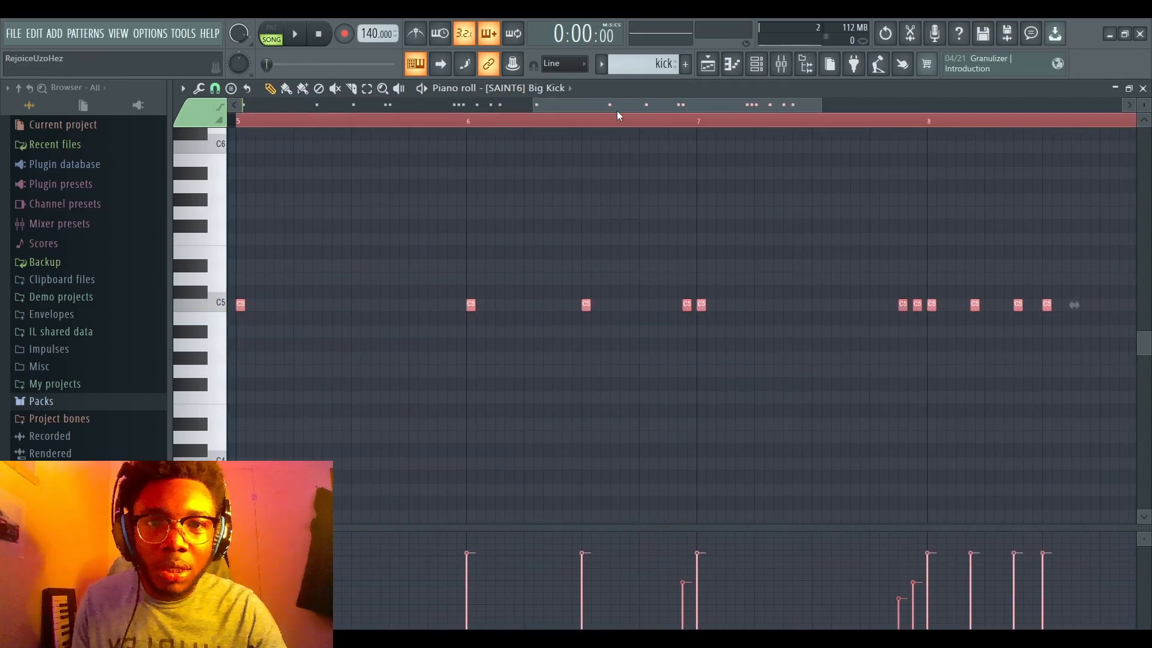
pyautogui.moveTo(620, 105); pyautogui.dragTo(553, 102)
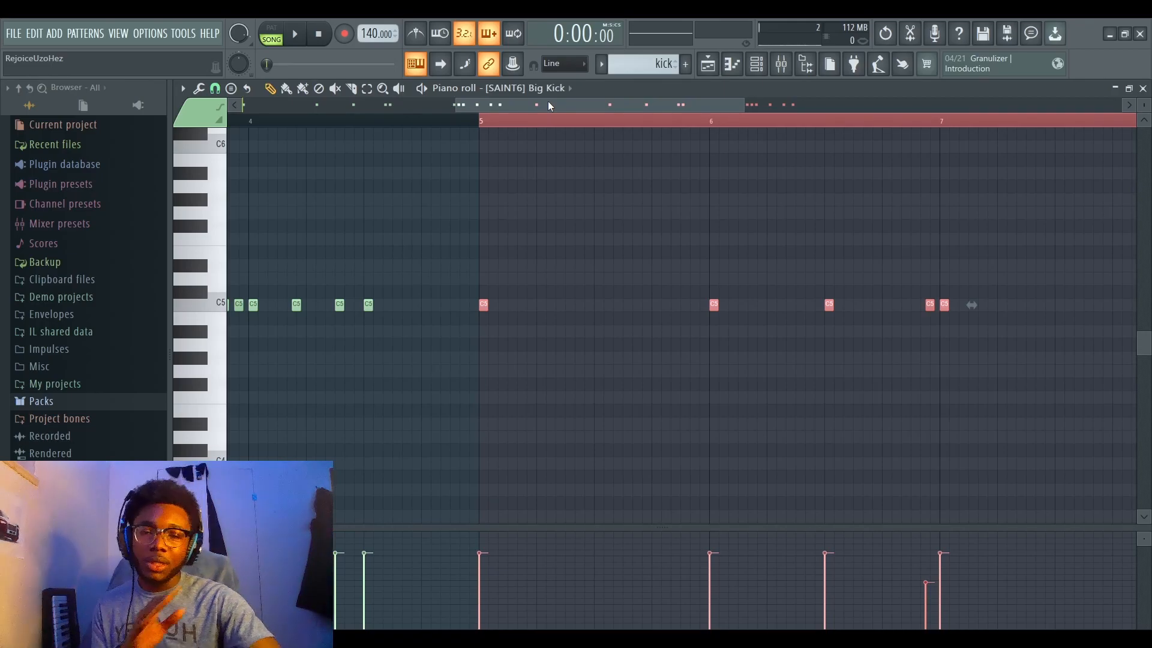
# Step: Set the song position to bar 5 and add a C5 kick note on step 7 of bar 5
pyautogui.moveTo(543, 105); pyautogui.dragTo(606, 107)
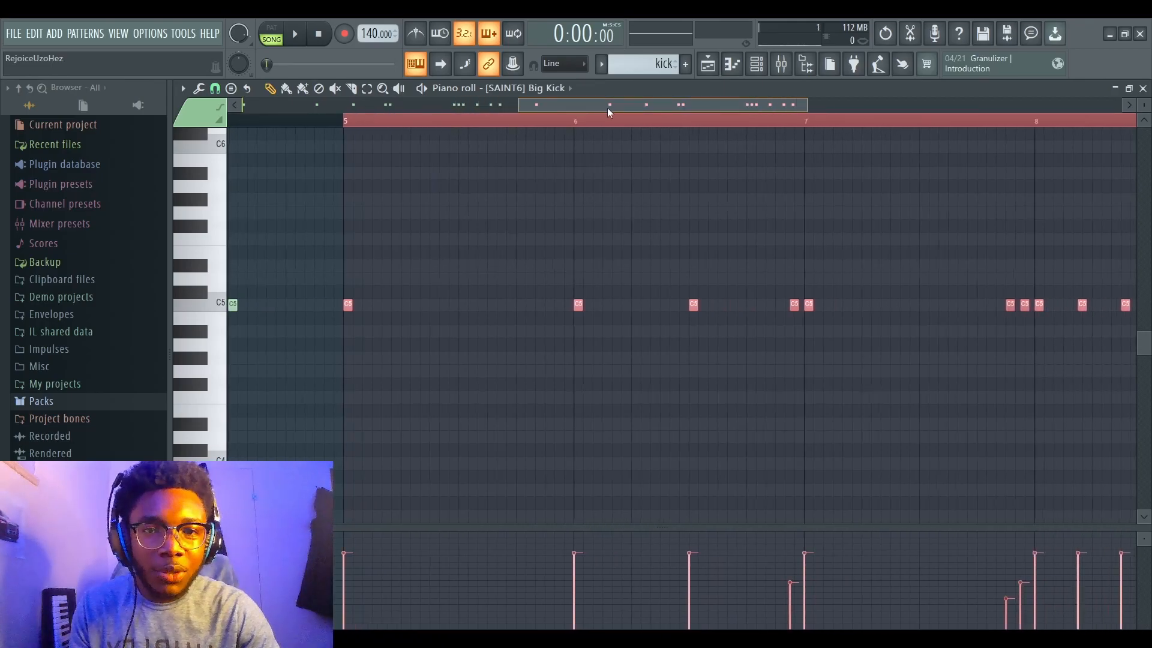
pyautogui.click(288, 125)
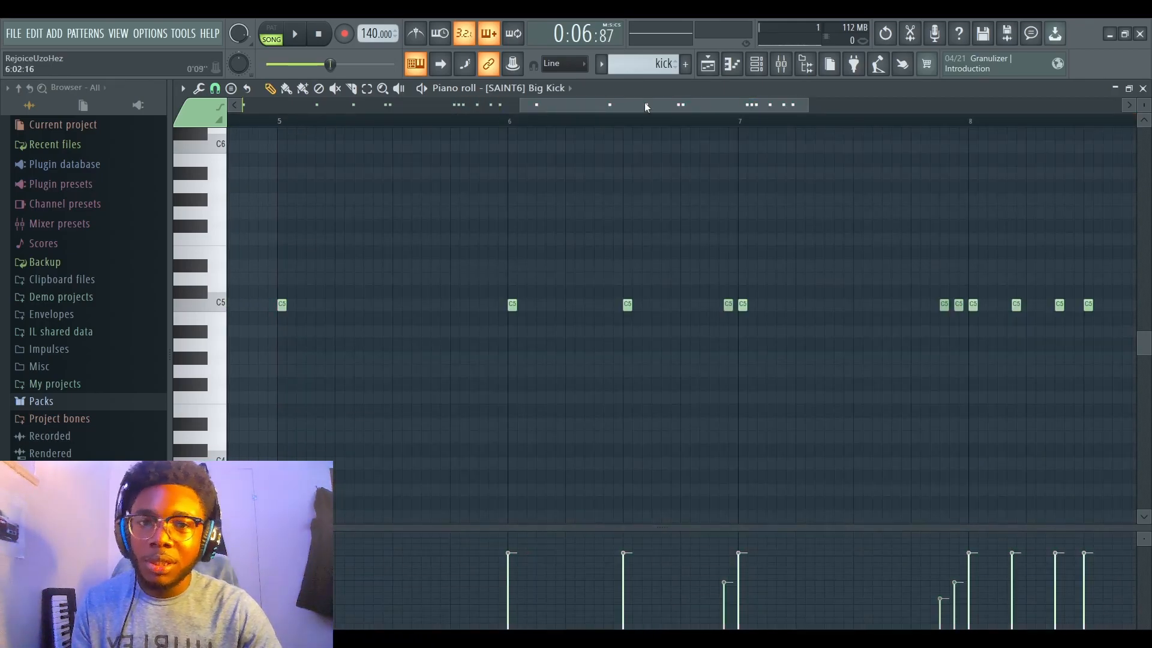
pyautogui.moveTo(699, 109)
pyautogui.mouseDown()
pyautogui.moveTo(665, 106)
pyautogui.moveTo(718, 108)
pyautogui.moveTo(677, 108)
pyautogui.mouseUp()
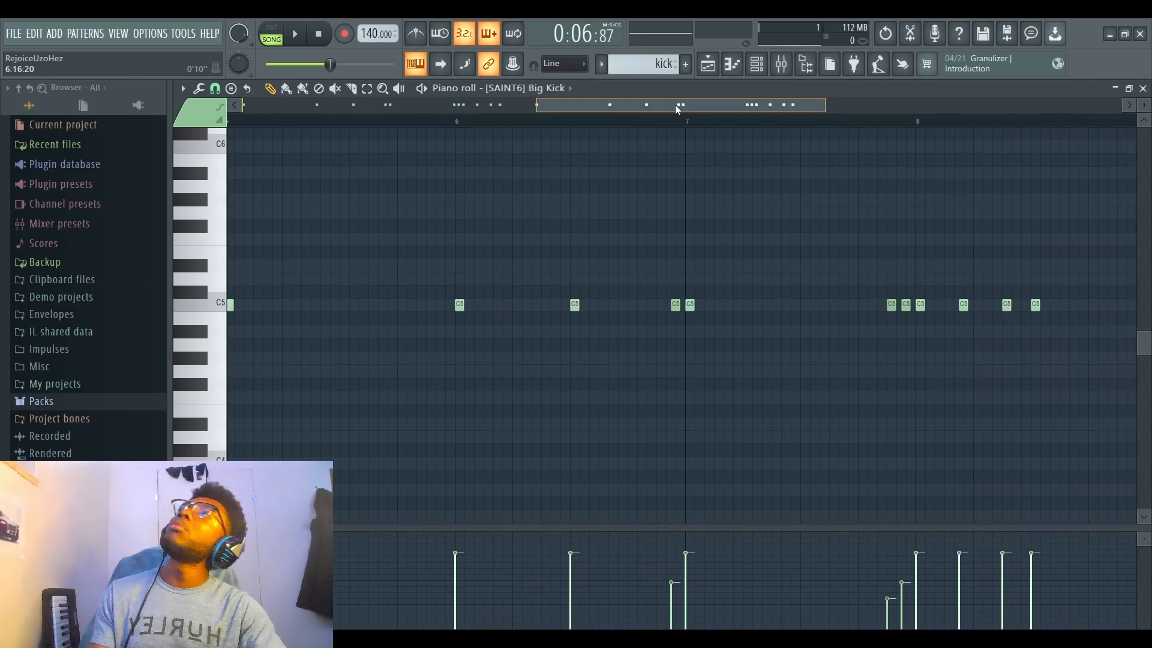
pyautogui.moveTo(675, 104); pyautogui.dragTo(630, 102)
pyautogui.click(449, 304)
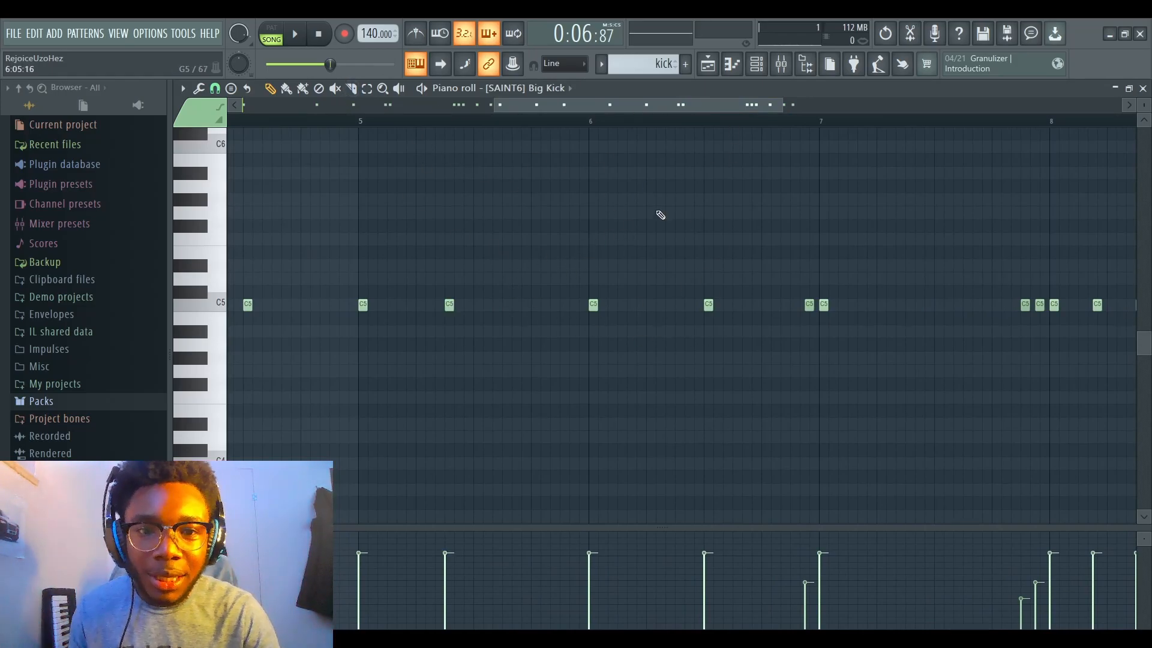
pyautogui.moveTo(646, 111); pyautogui.dragTo(833, 187)
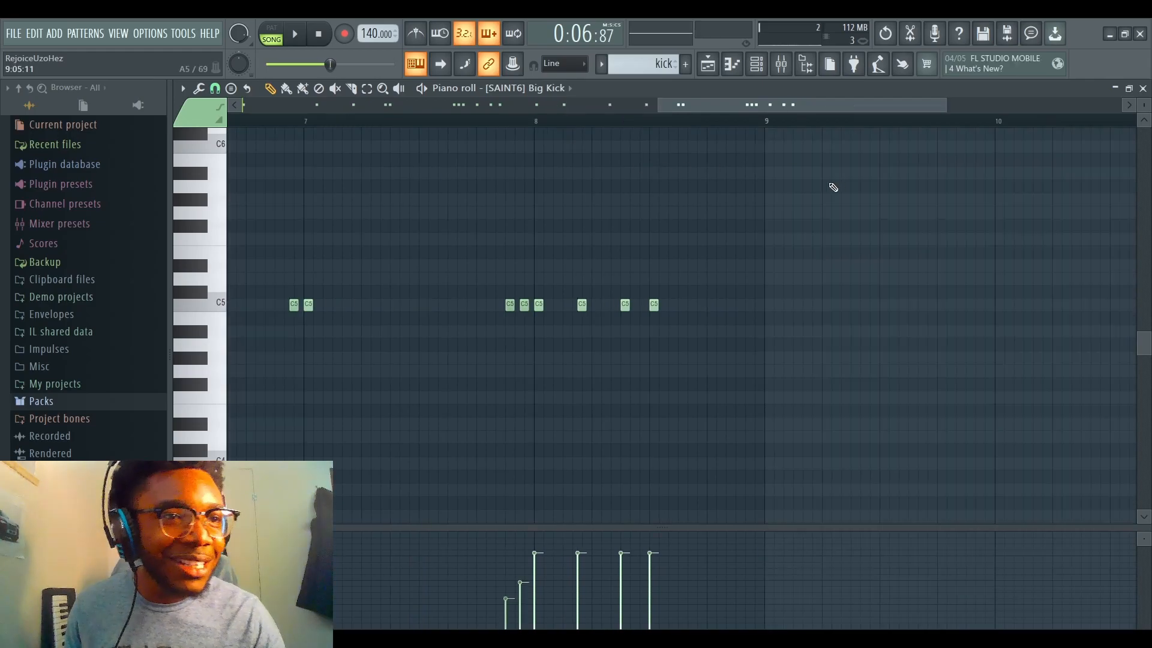
# Step: Close the kick piano roll and channel rack, and play the arrangement from the start of the song
pyautogui.click(1143, 88)
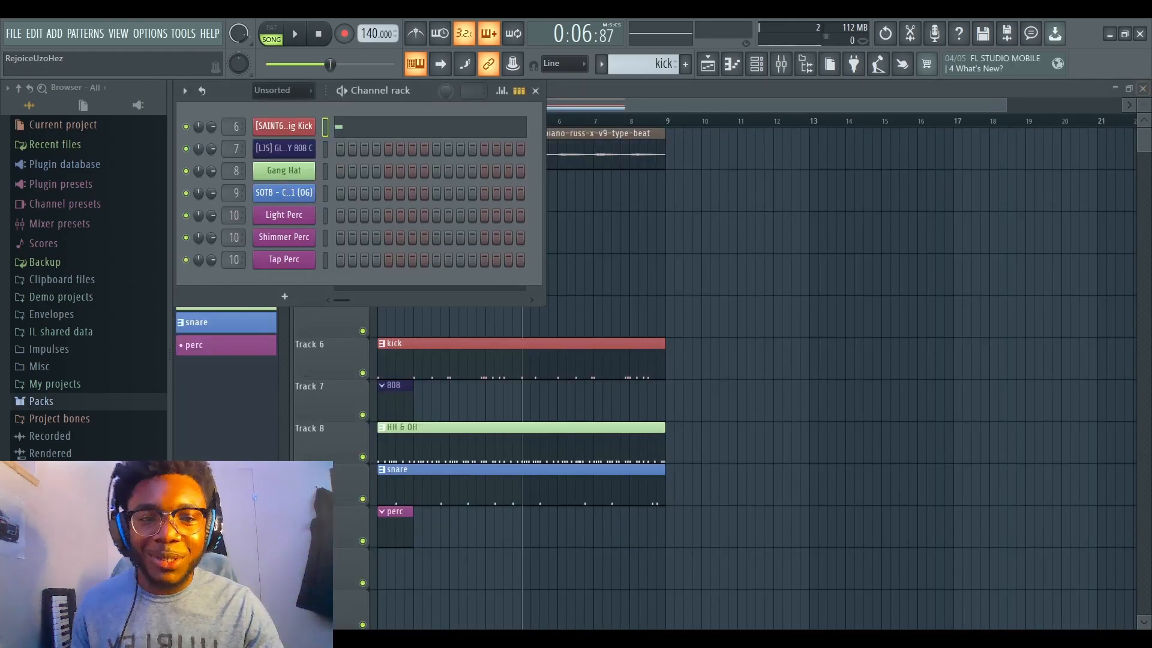
pyautogui.press('F6')
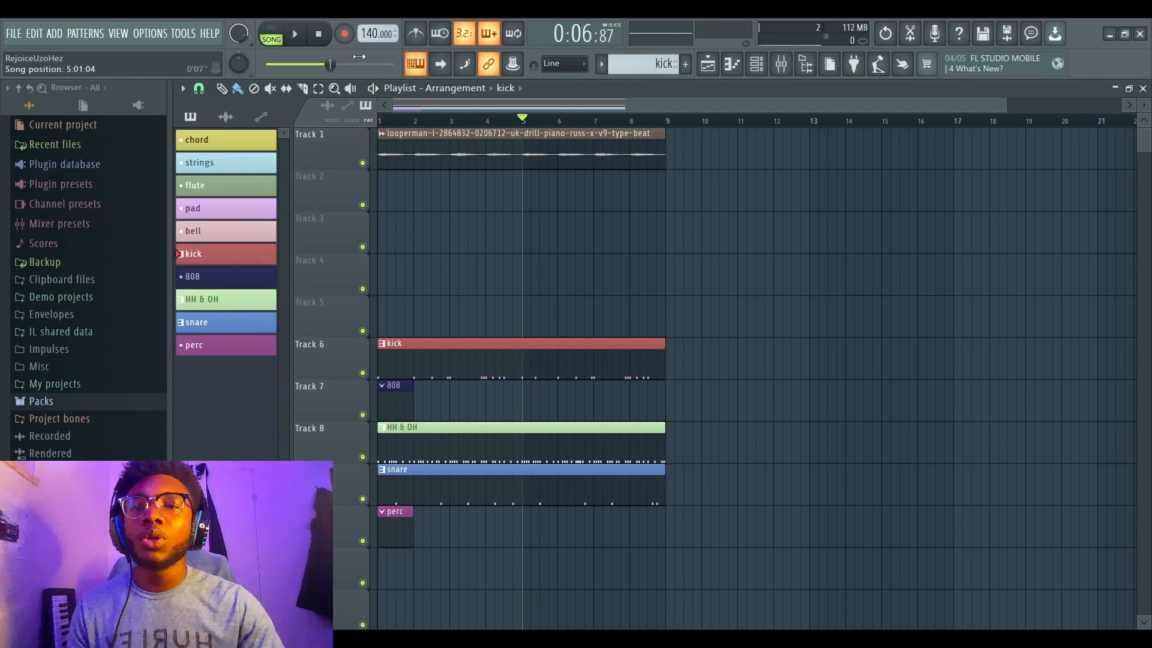
pyautogui.moveTo(330, 64); pyautogui.dragTo(267, 70)
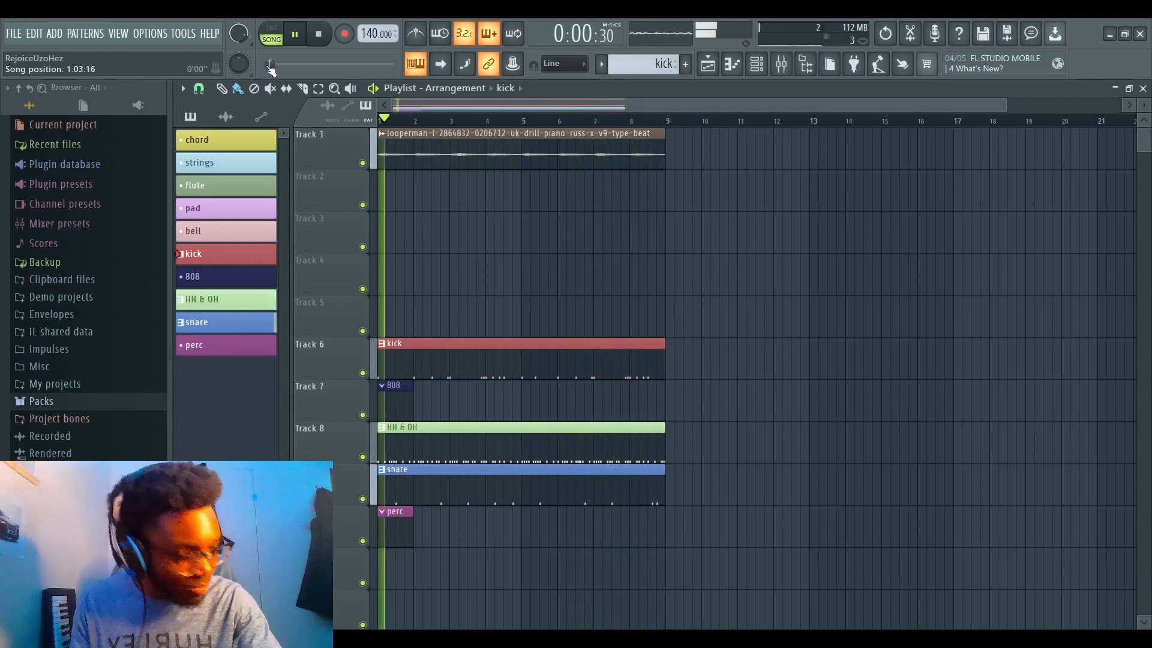
pyautogui.press('space')
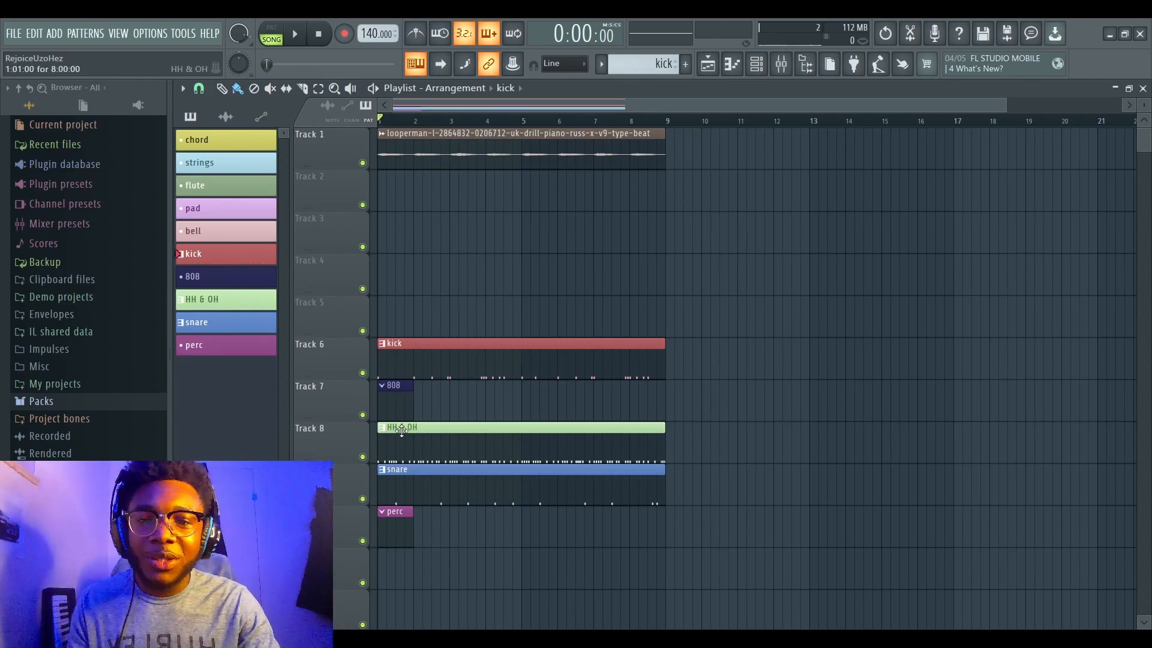
# Step: Make the 808 pattern on track 7 active and view its channels in the channel rack, closing the rack again
pyautogui.doubleClick(399, 406)
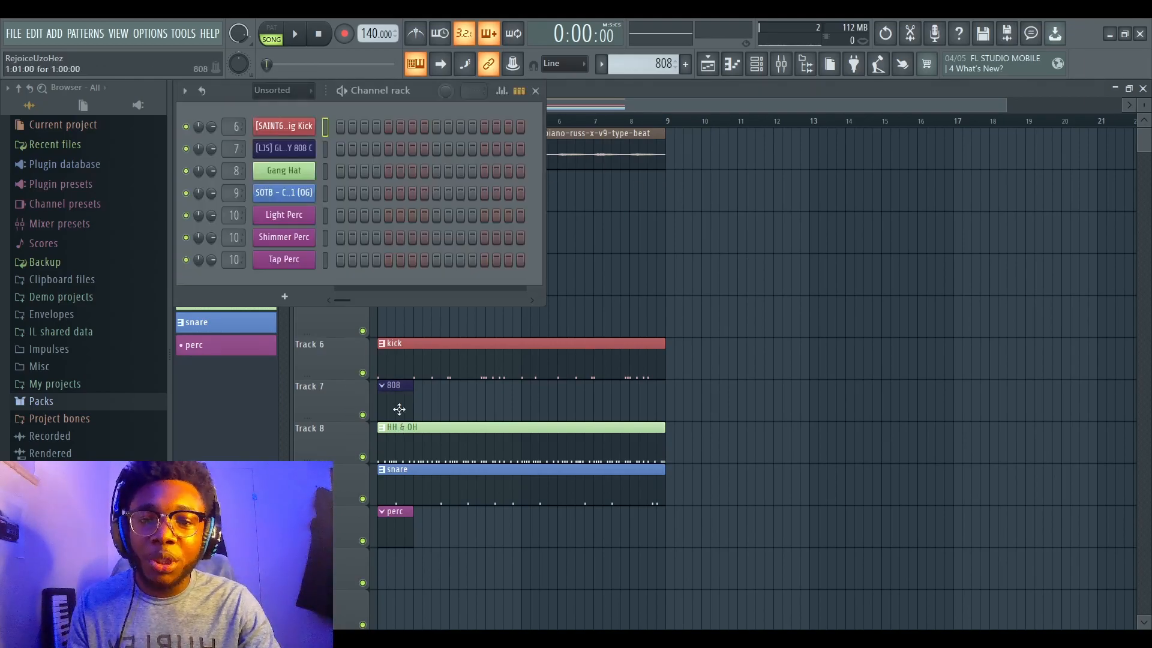
pyautogui.click(536, 91)
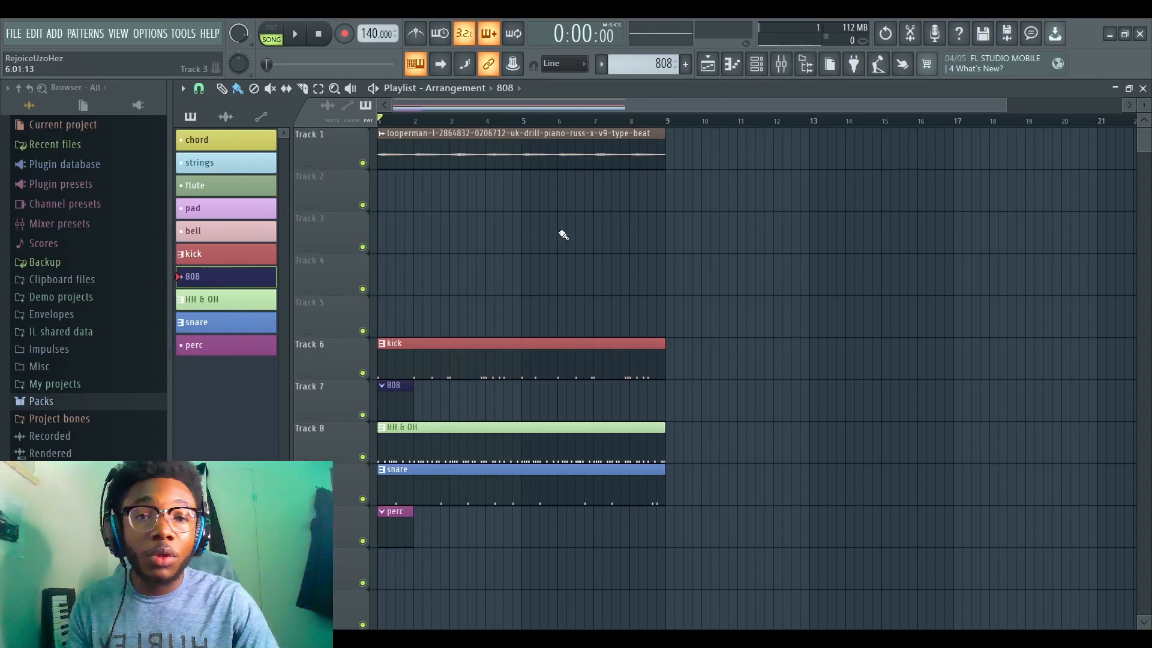
pyautogui.click(785, 69)
pyautogui.click(784, 69)
pyautogui.click(760, 69)
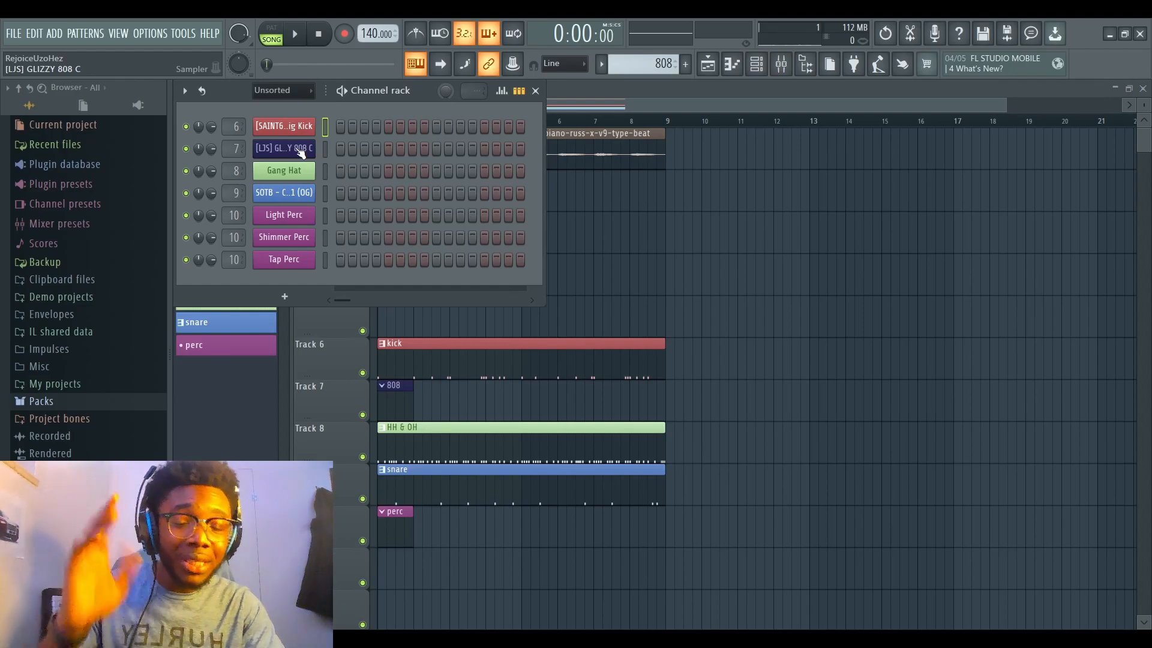
pyautogui.click(647, 258)
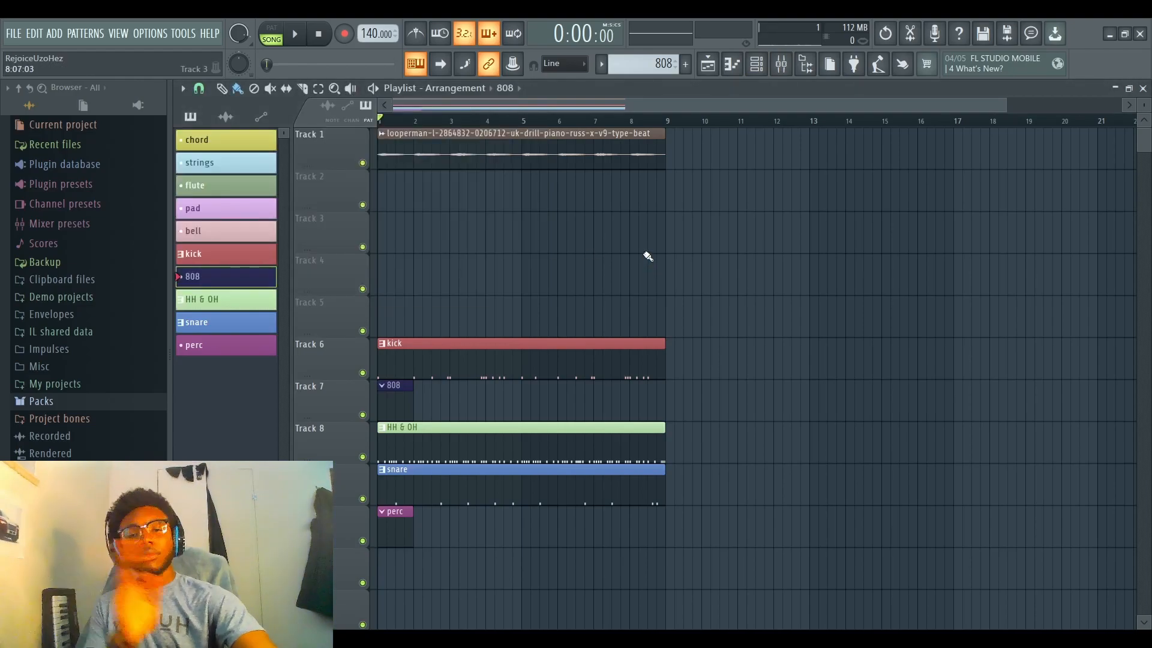